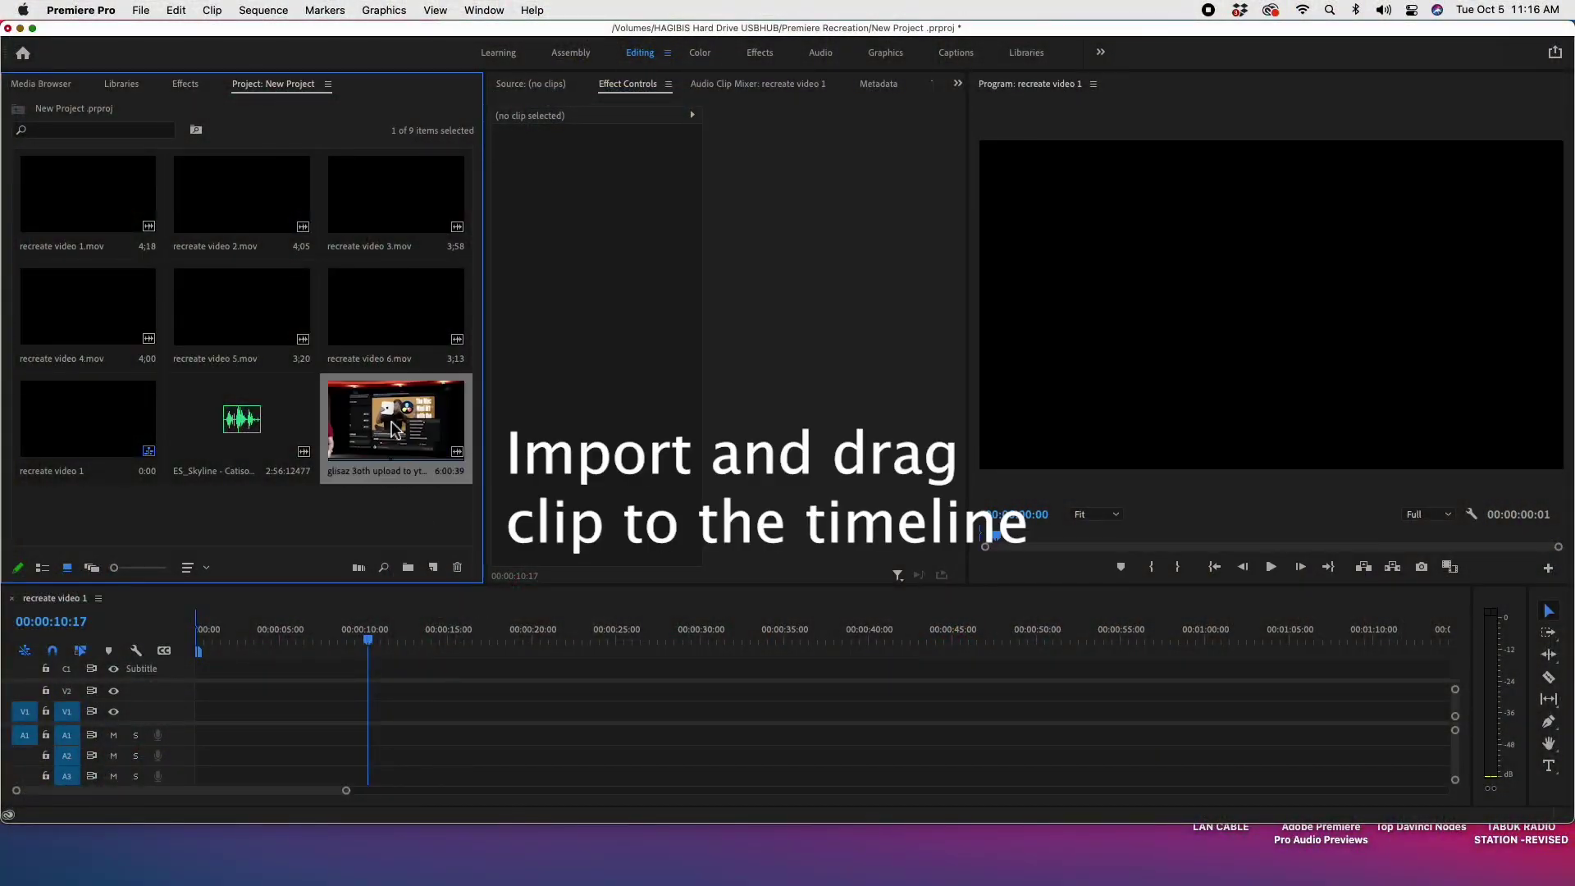
- Place the glisaz interview clip in Sequence 01 and play it from the start
{"action": "key", "text": "Home"}
{"action": "key", "text": "space"}
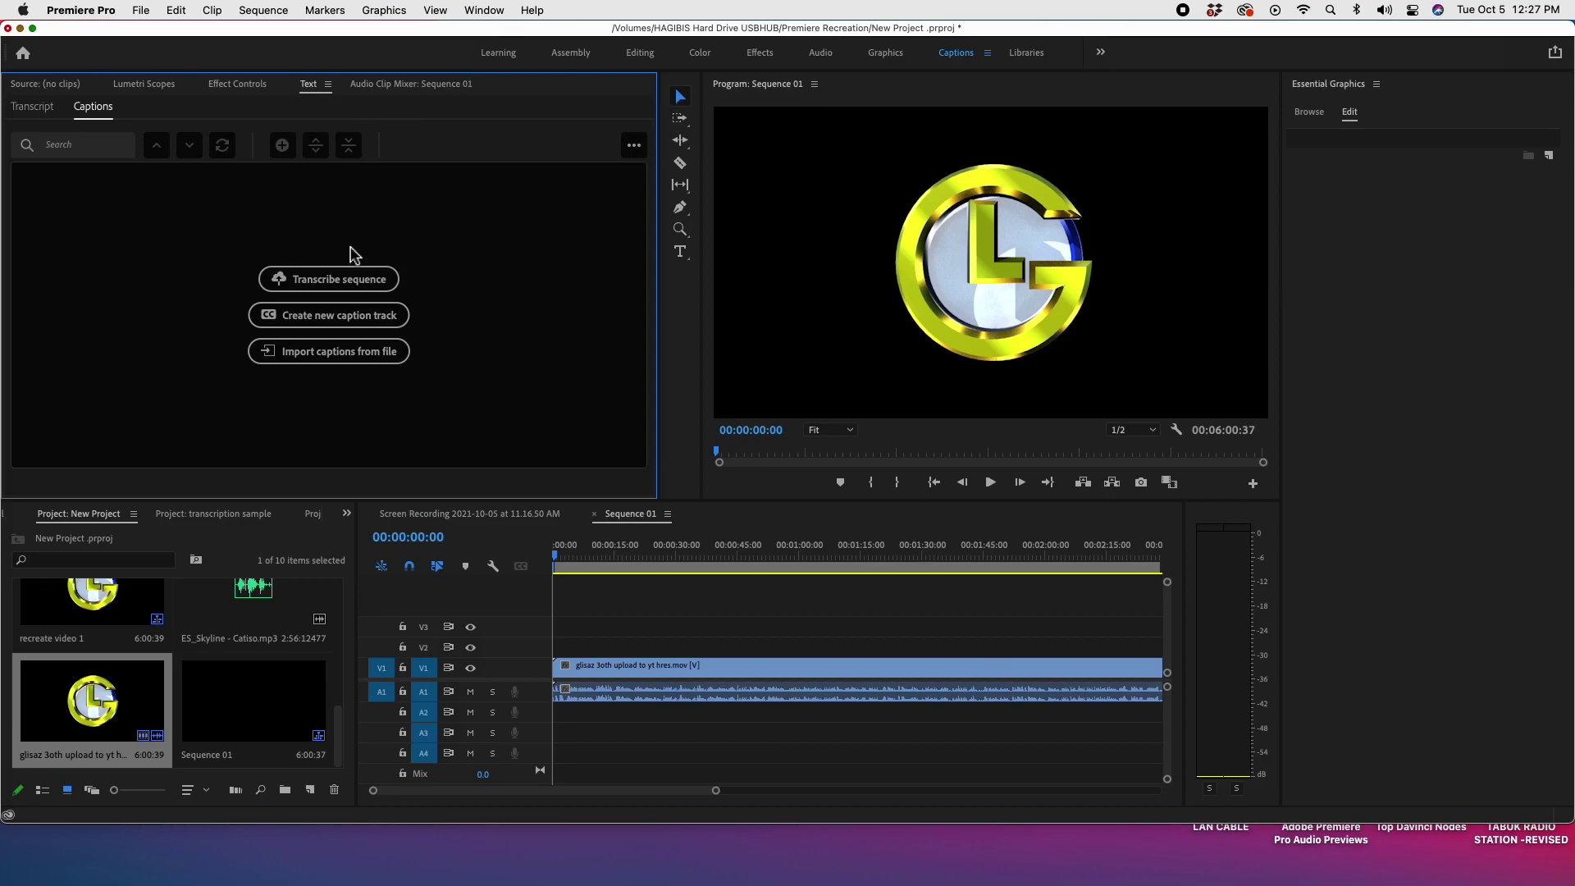
- Transcribe the sequence audio and generate a subtitle caption track from the transcript
{"action": "left_click", "coordinate": [365, 280]}
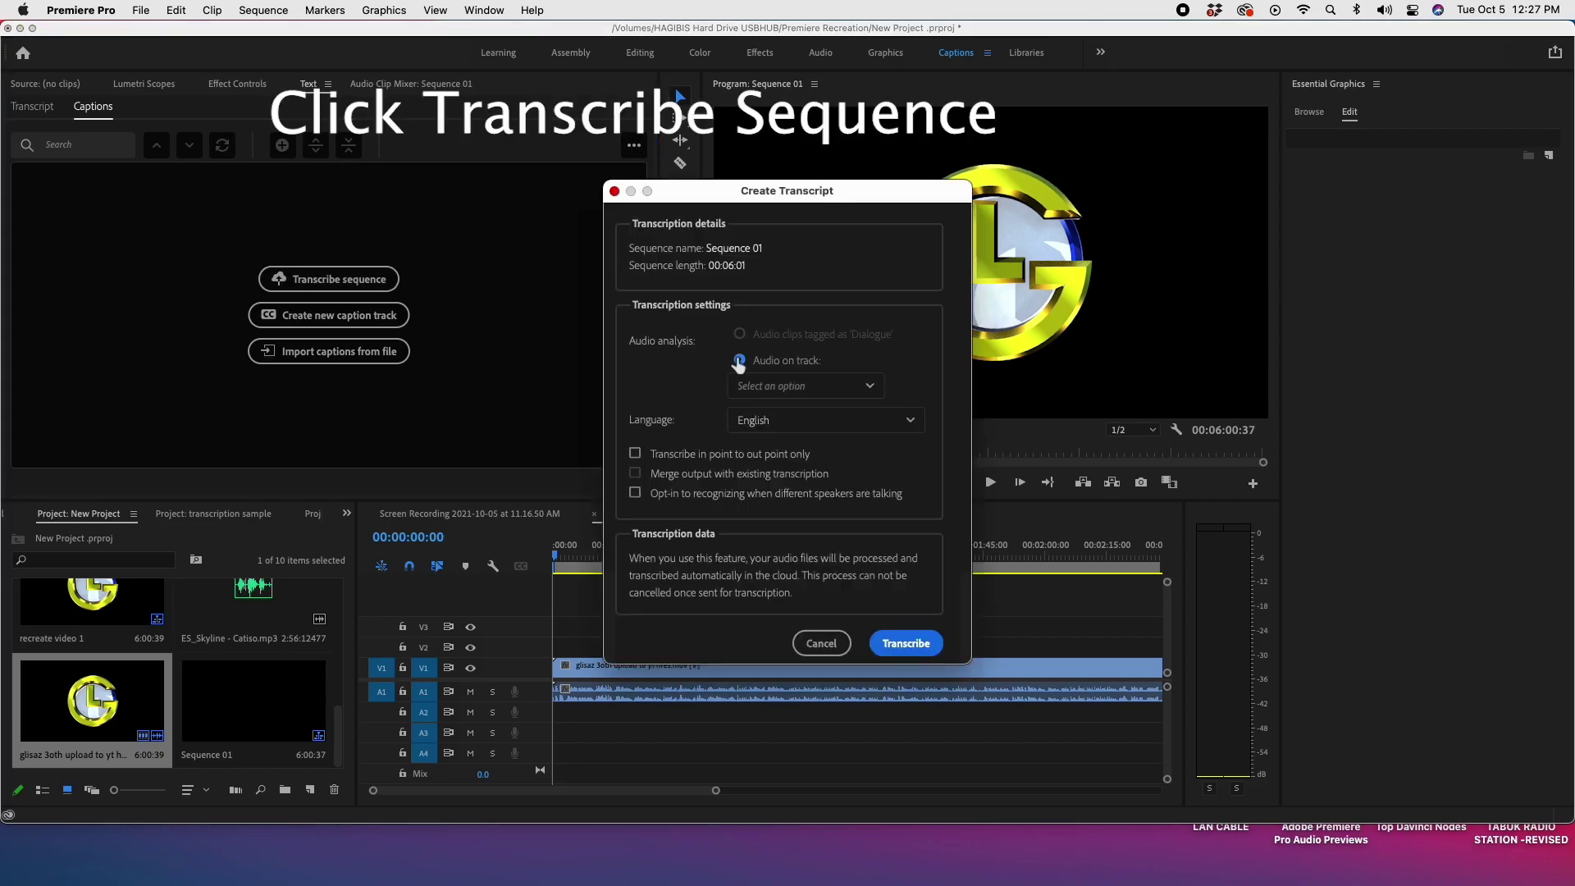
{"action": "left_click", "coordinate": [909, 643]}
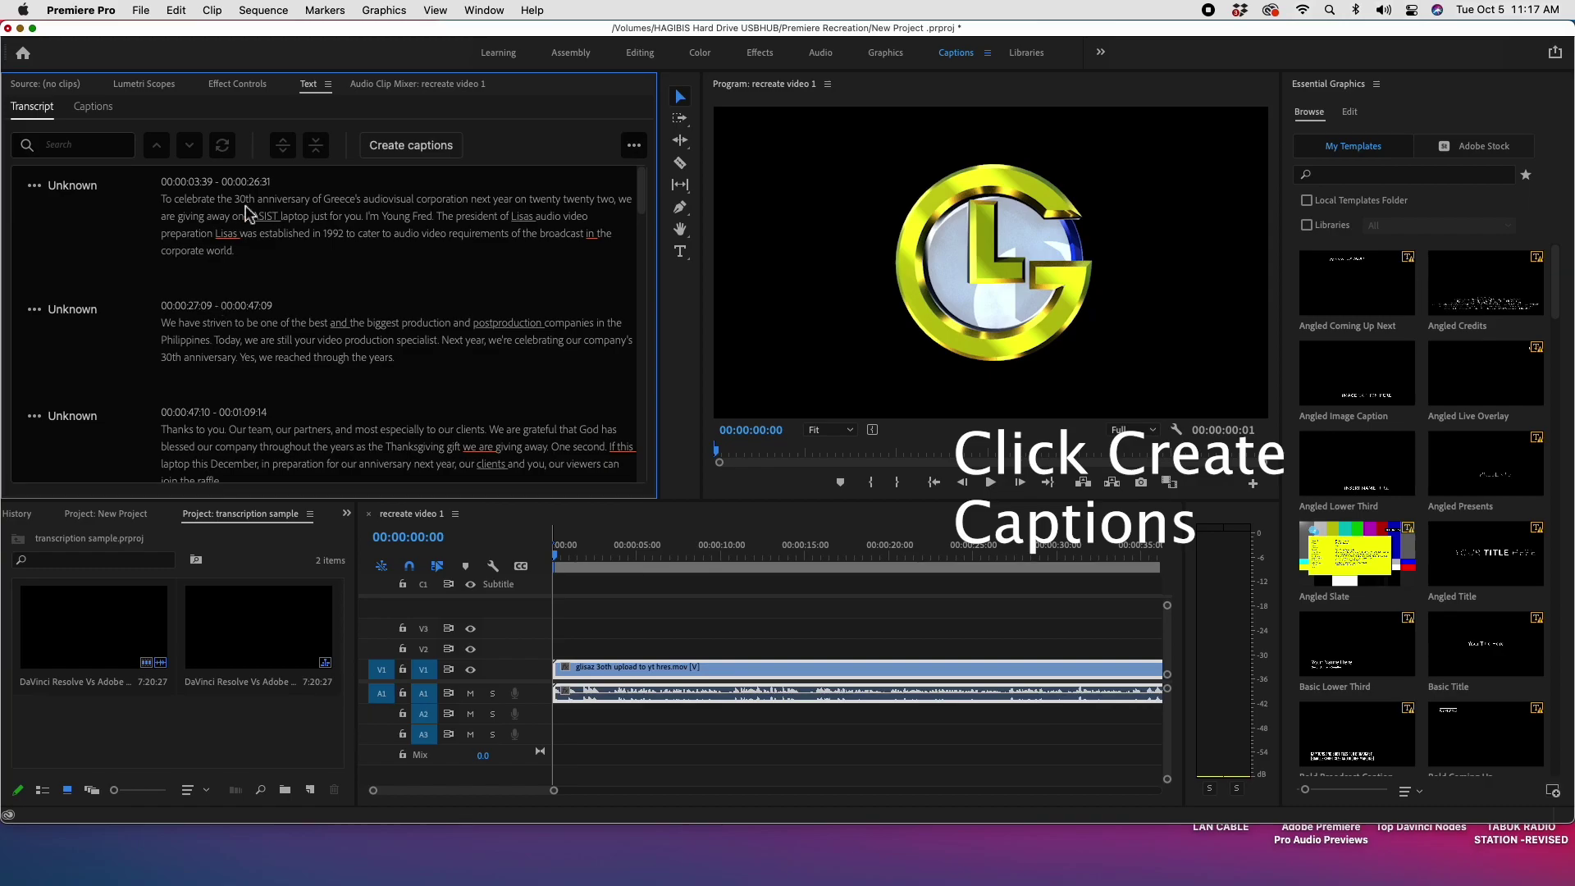
{"action": "left_click", "coordinate": [406, 149]}
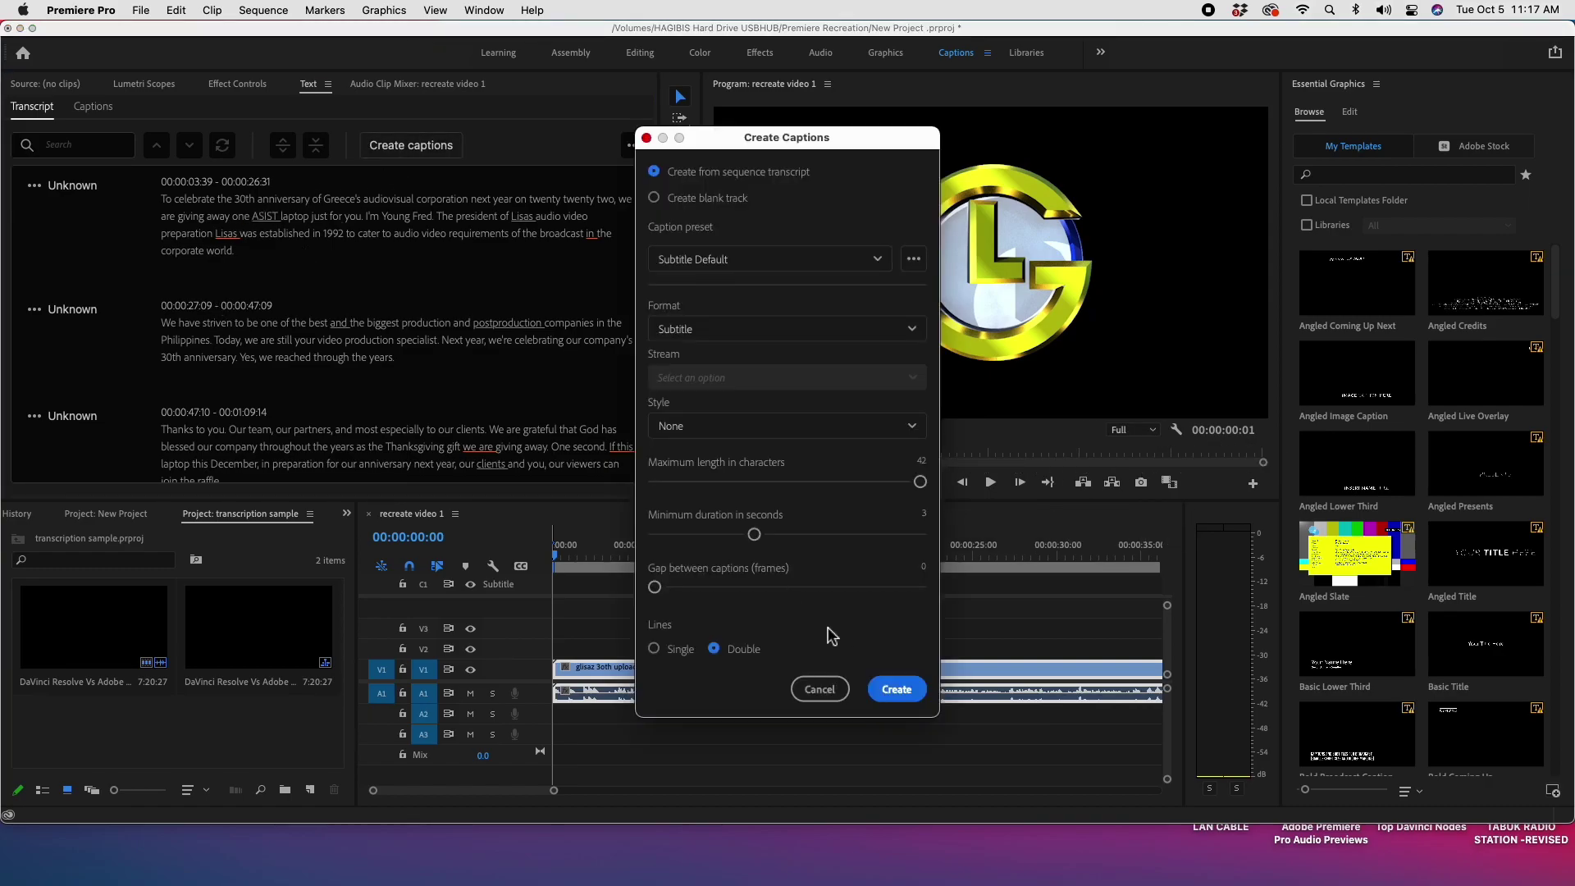
{"action": "left_click", "coordinate": [896, 691]}
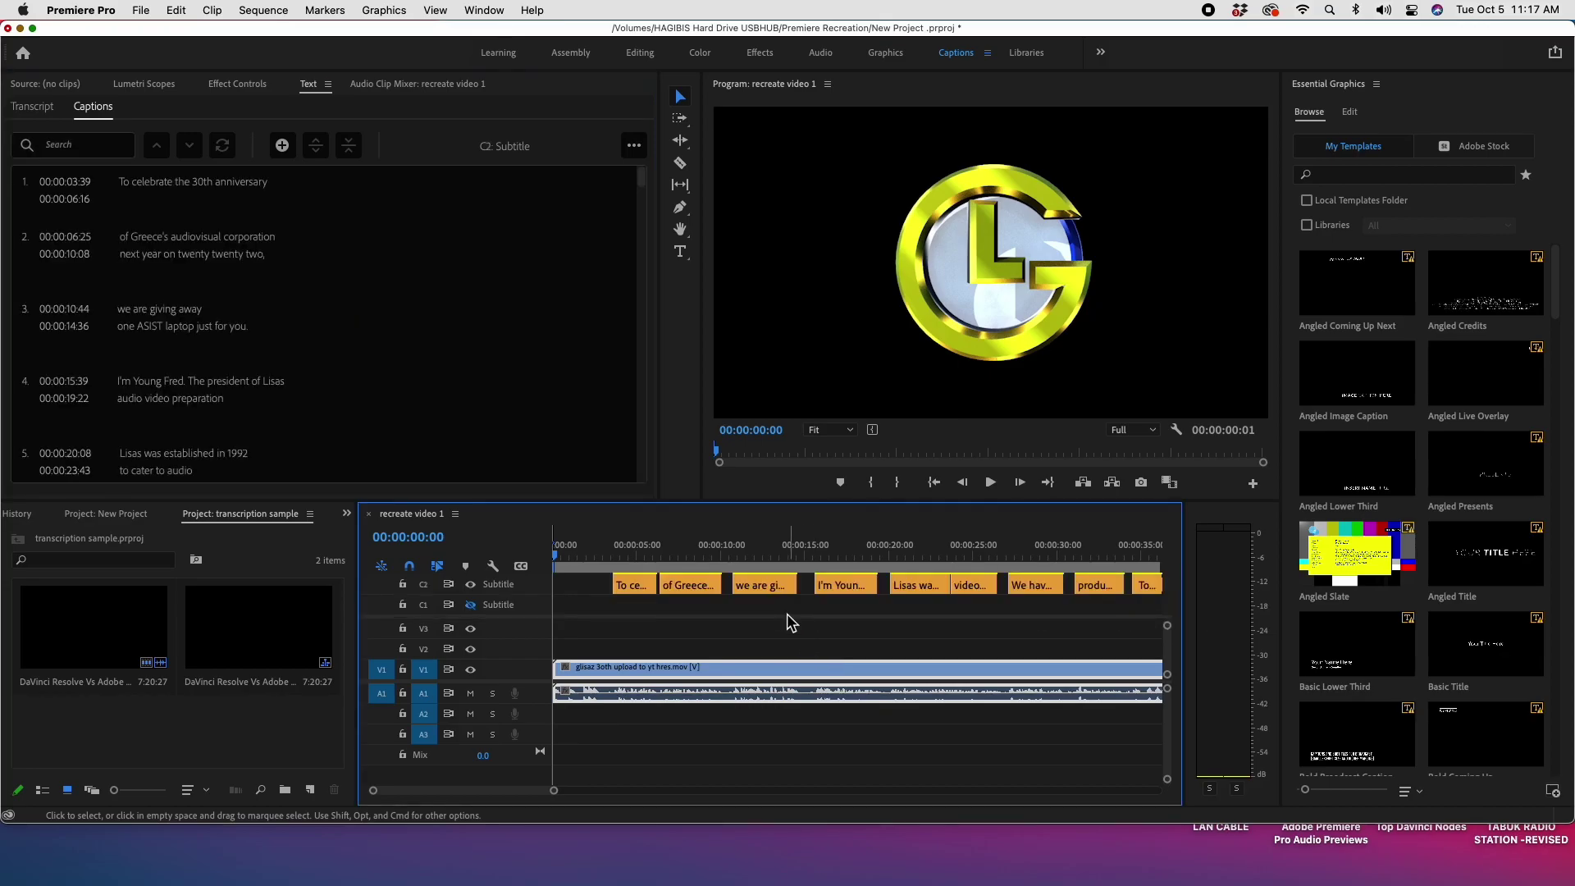
- Play the sequence to check the first caption against the audio
{"action": "left_click", "coordinate": [726, 622]}
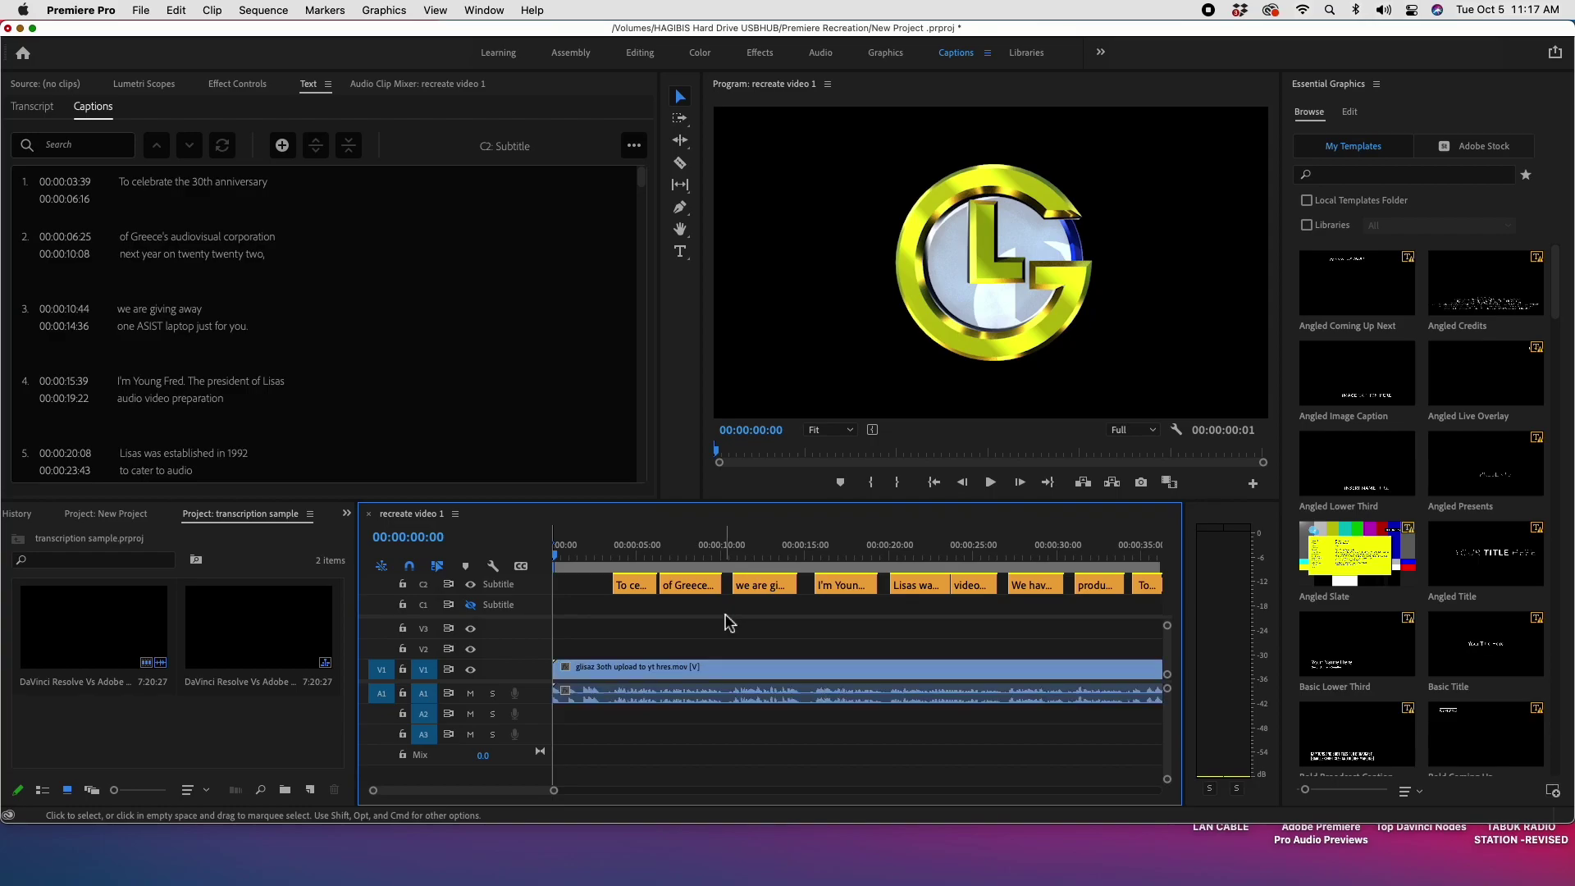
{"action": "key", "text": "space"}
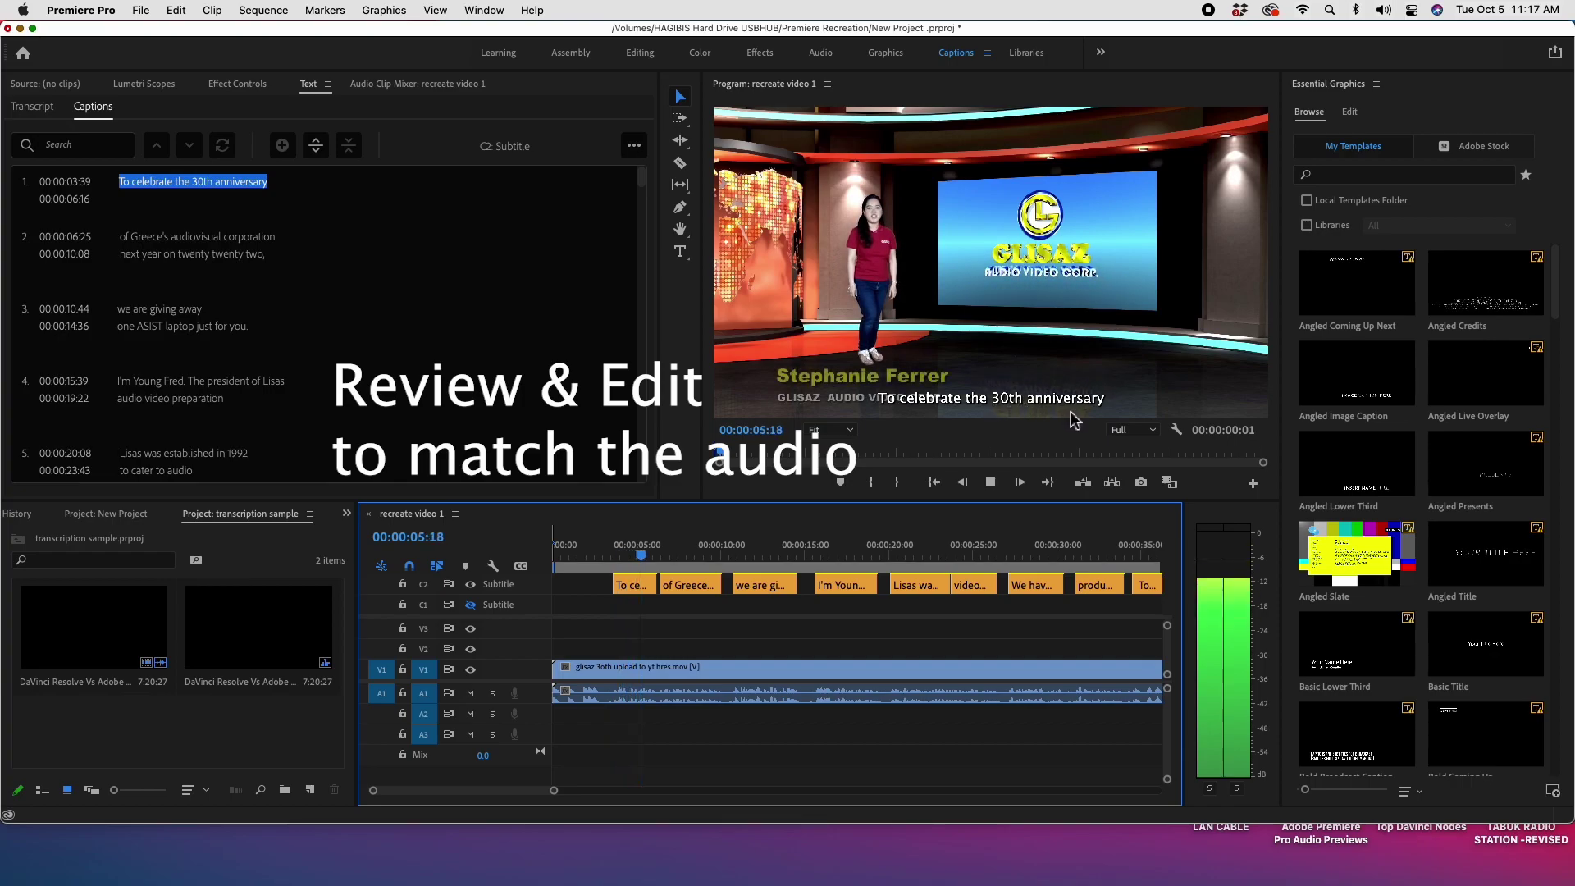
{"action": "key", "text": "space"}
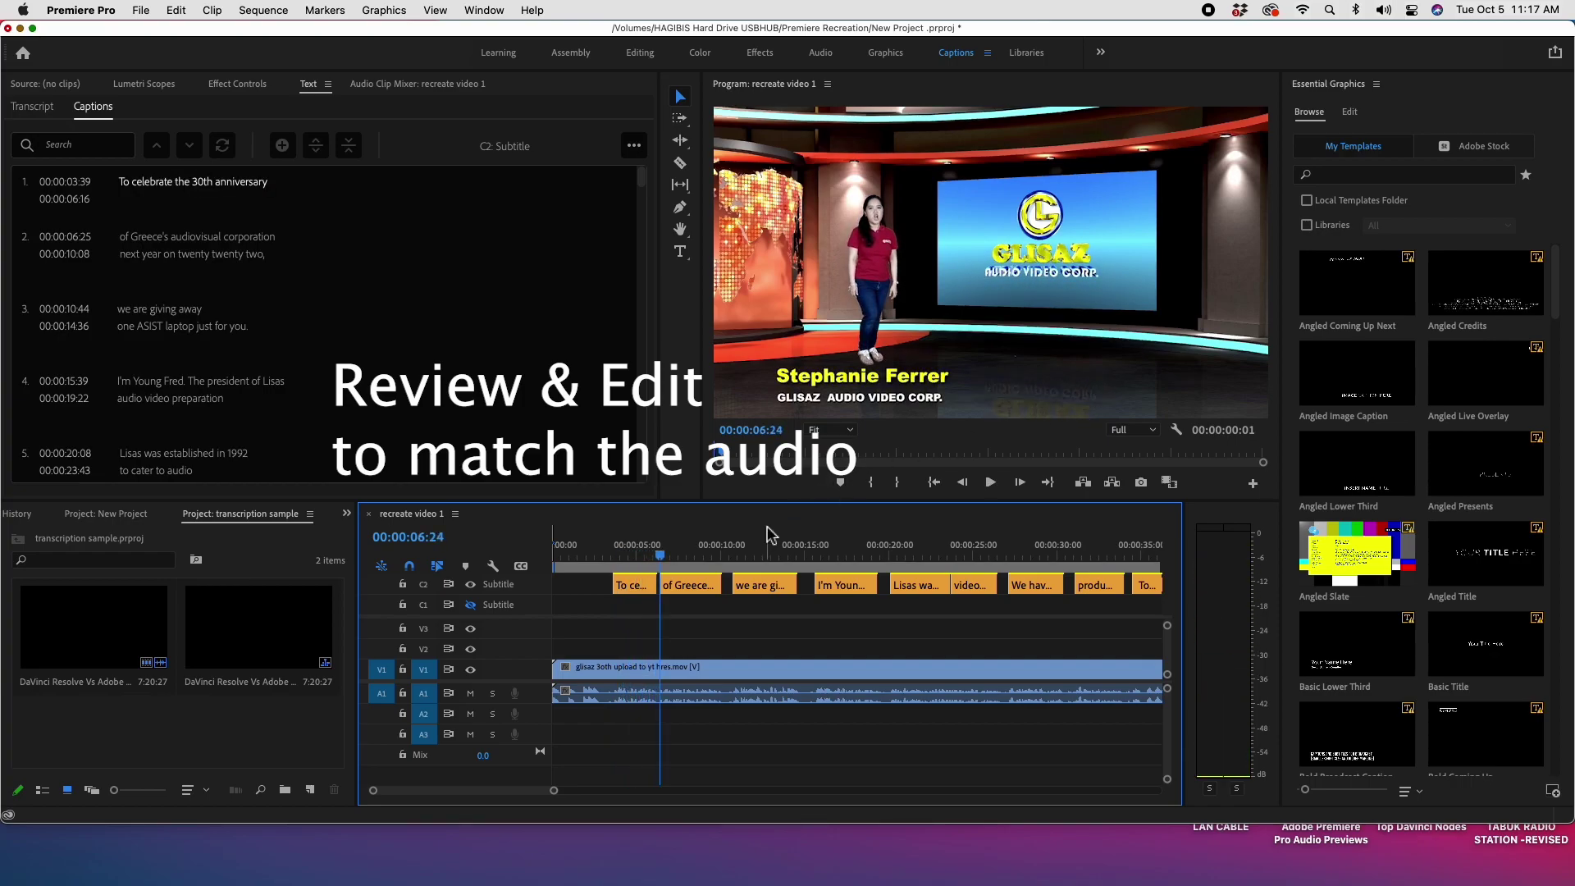
{"action": "key", "text": "space"}
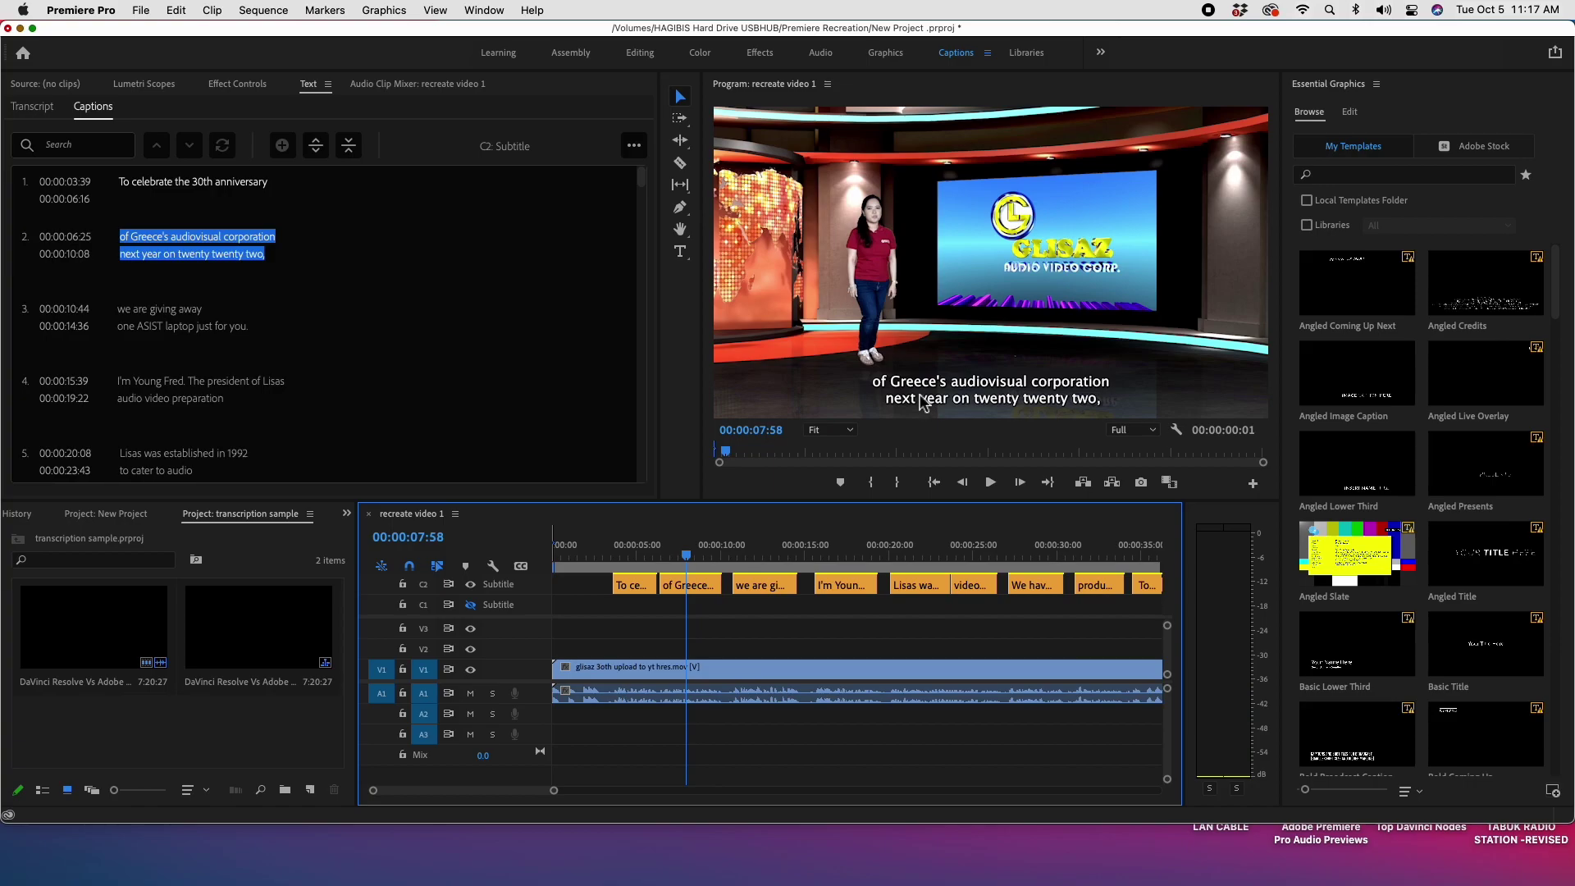
- Fix the misheard later captions to read 'Glisaz Audio Video Corporation', '2022' and 'ASUS laptop'
{"action": "left_click", "coordinate": [921, 393]}
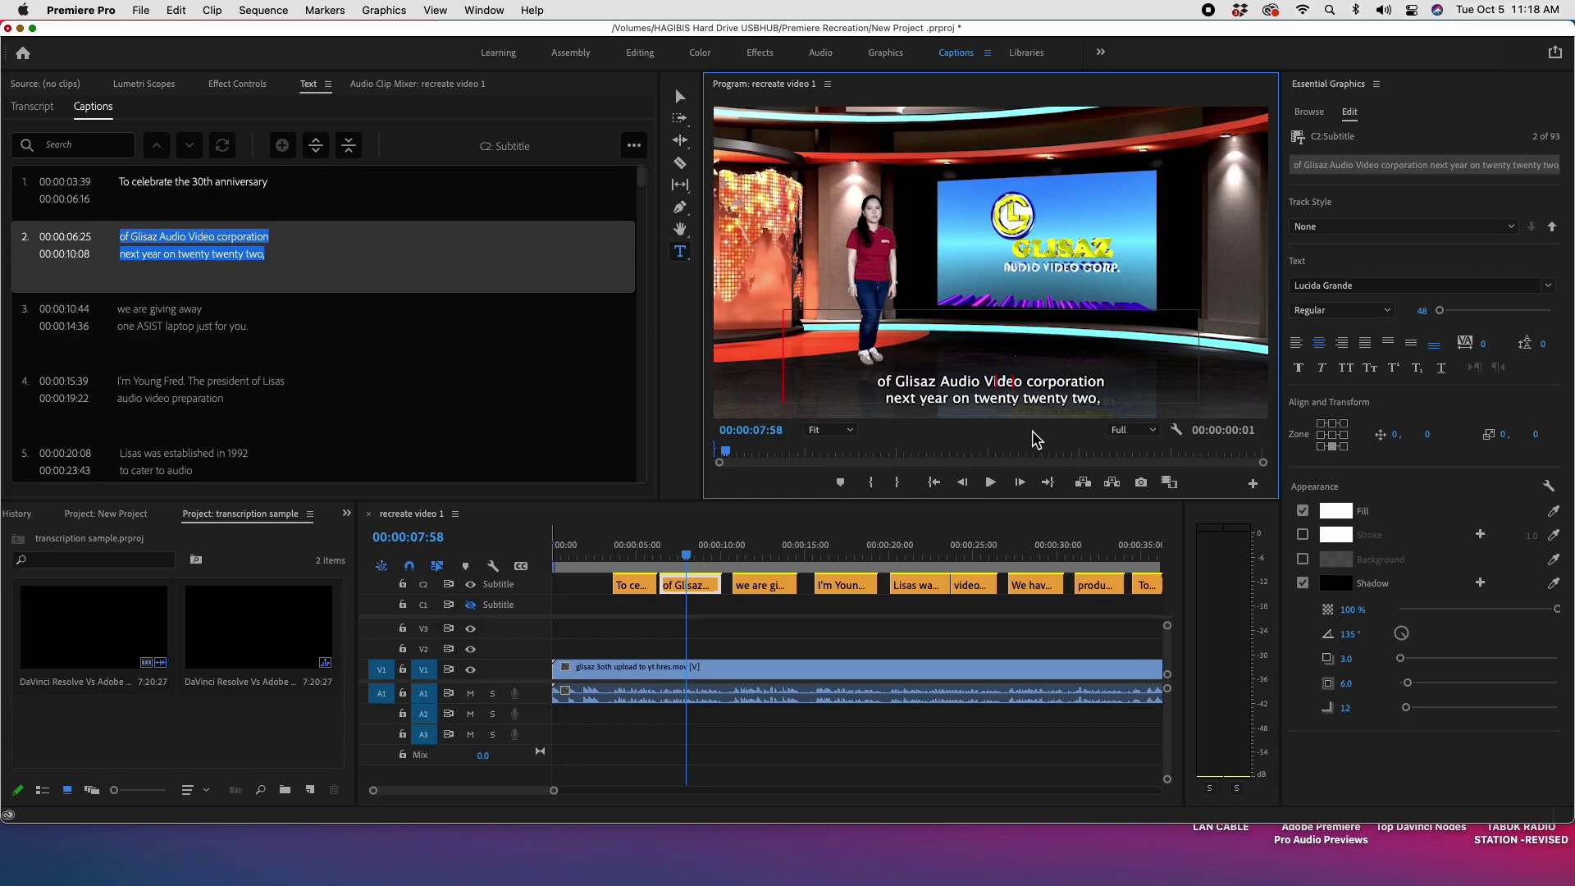
{"action": "key", "text": "space"}
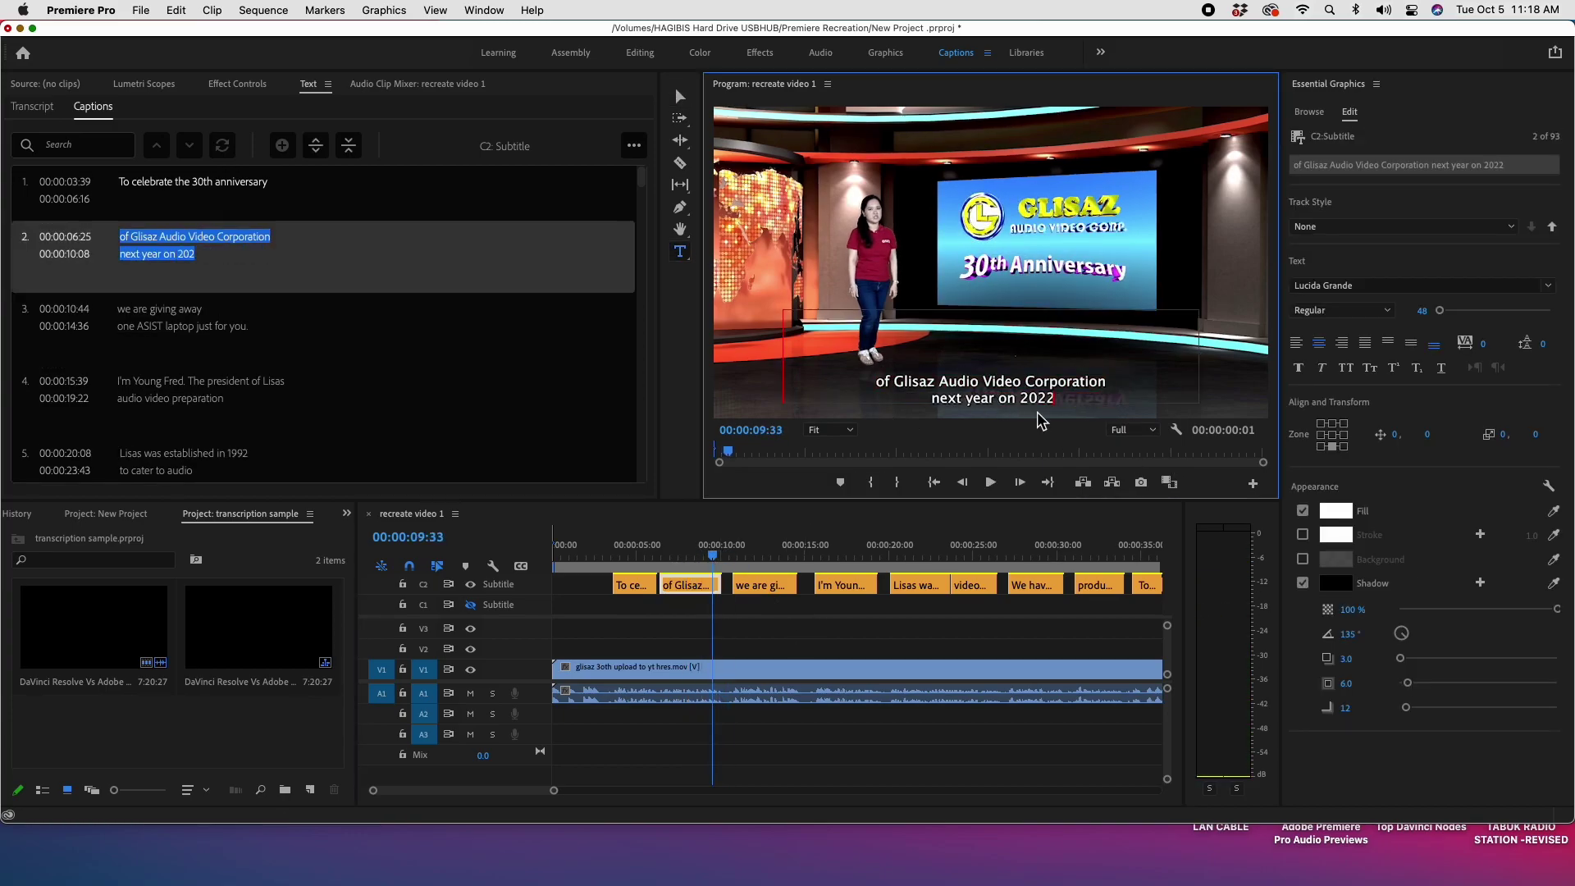
{"action": "key", "text": "Escape"}
{"action": "key", "text": "space"}
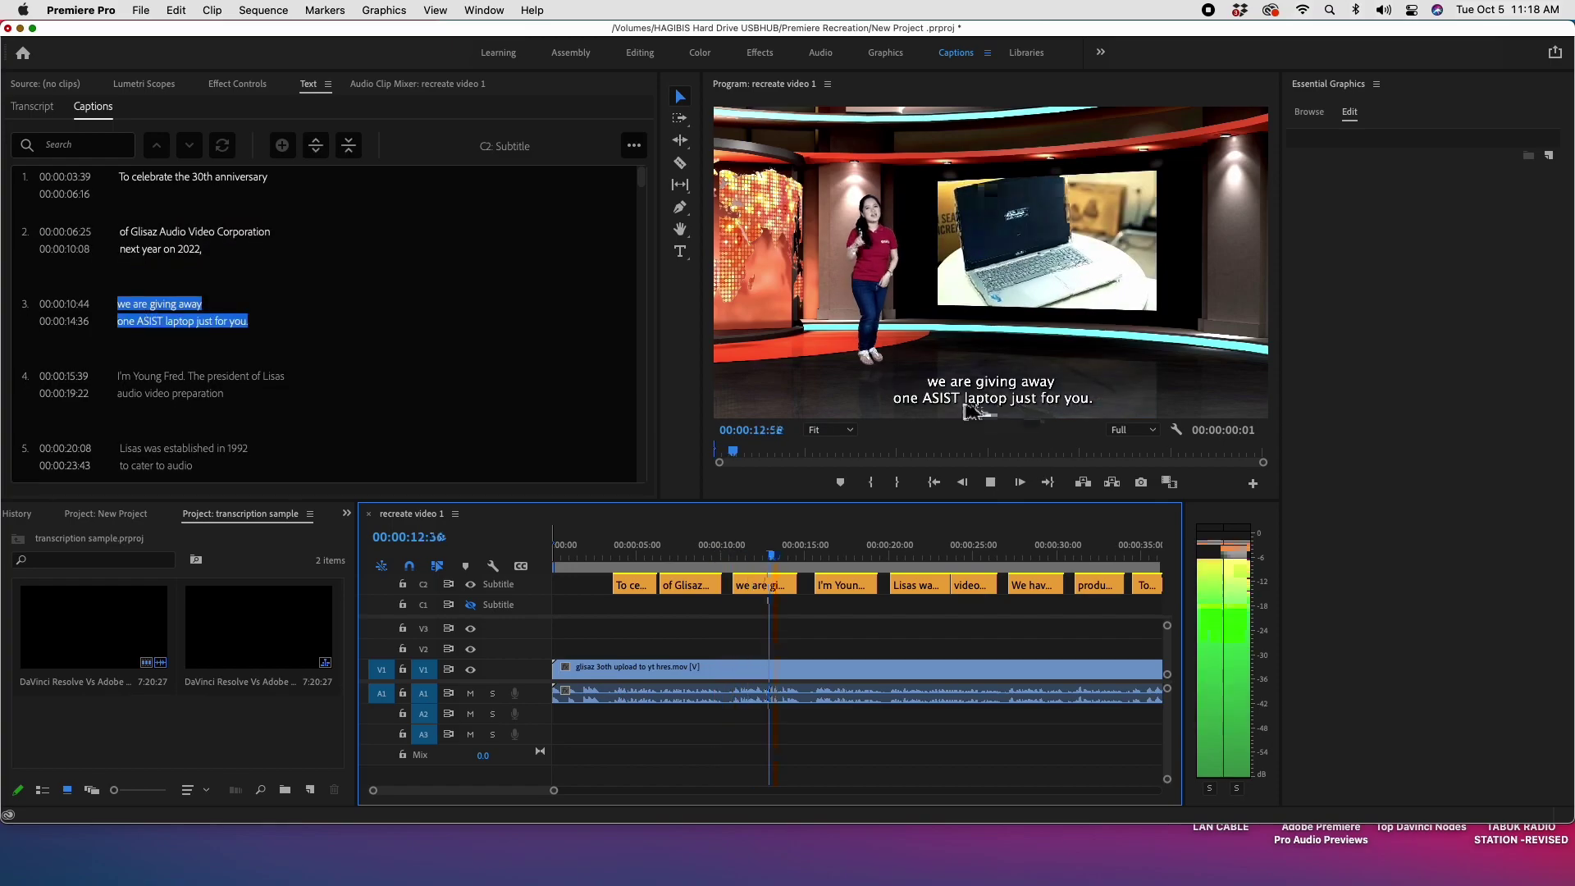
{"action": "left_click", "coordinate": [949, 397]}
{"action": "left_click", "coordinate": [944, 644]}
{"action": "type", "text": "U"}
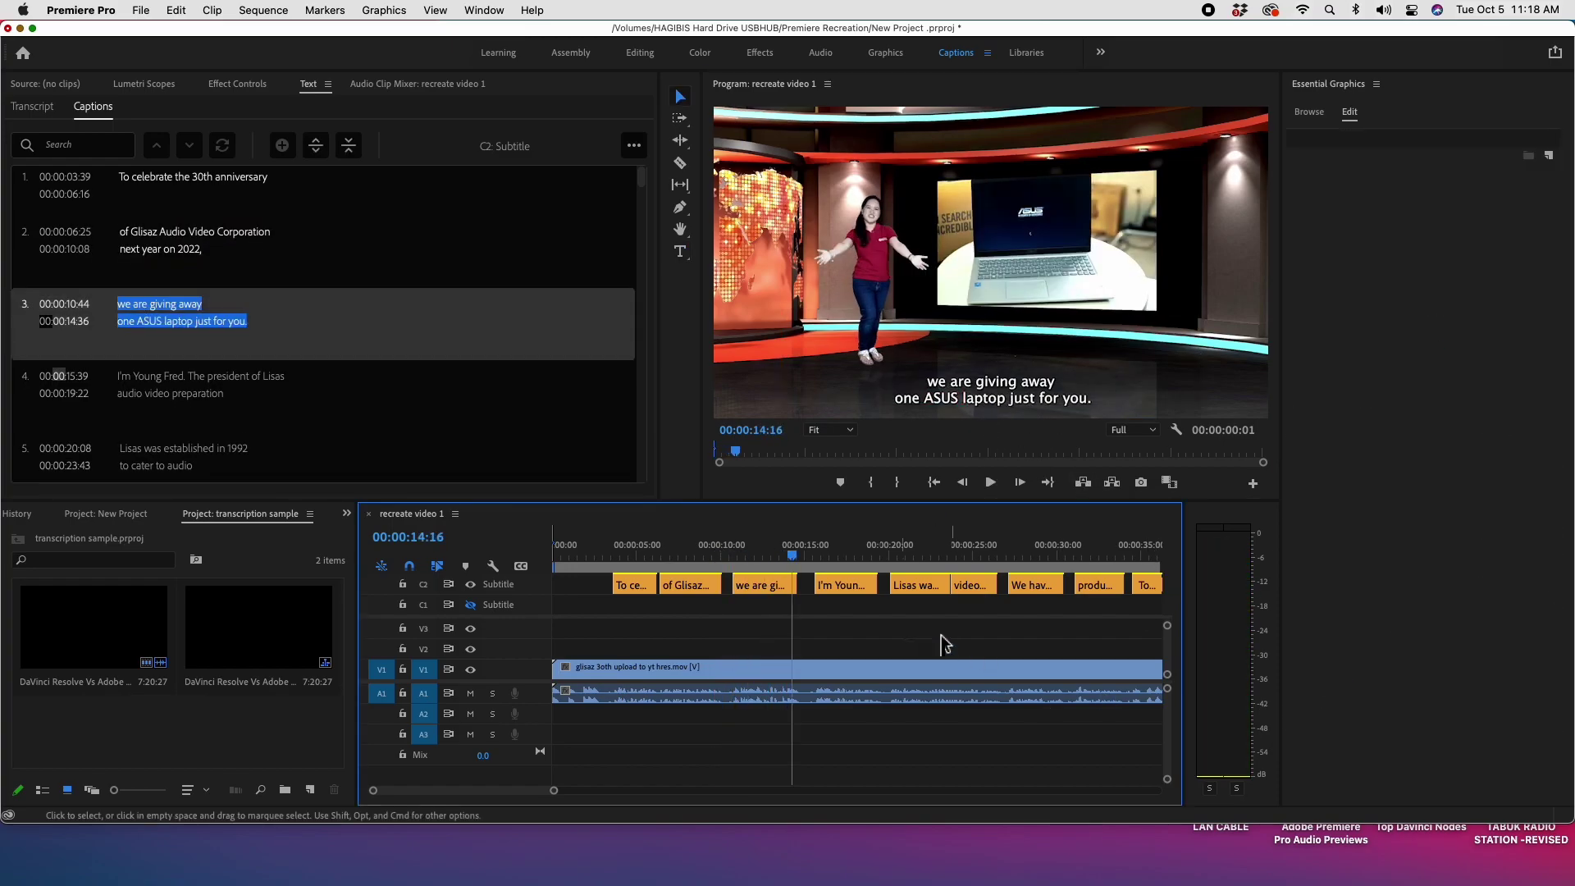
- Zoom and pan the timeline to frame the clip's opening captions
{"action": "key", "text": "minus"}
{"action": "key", "text": "minus"}
{"action": "key", "text": "minus"}
{"action": "key", "text": "c"}
{"action": "key", "text": "h"}
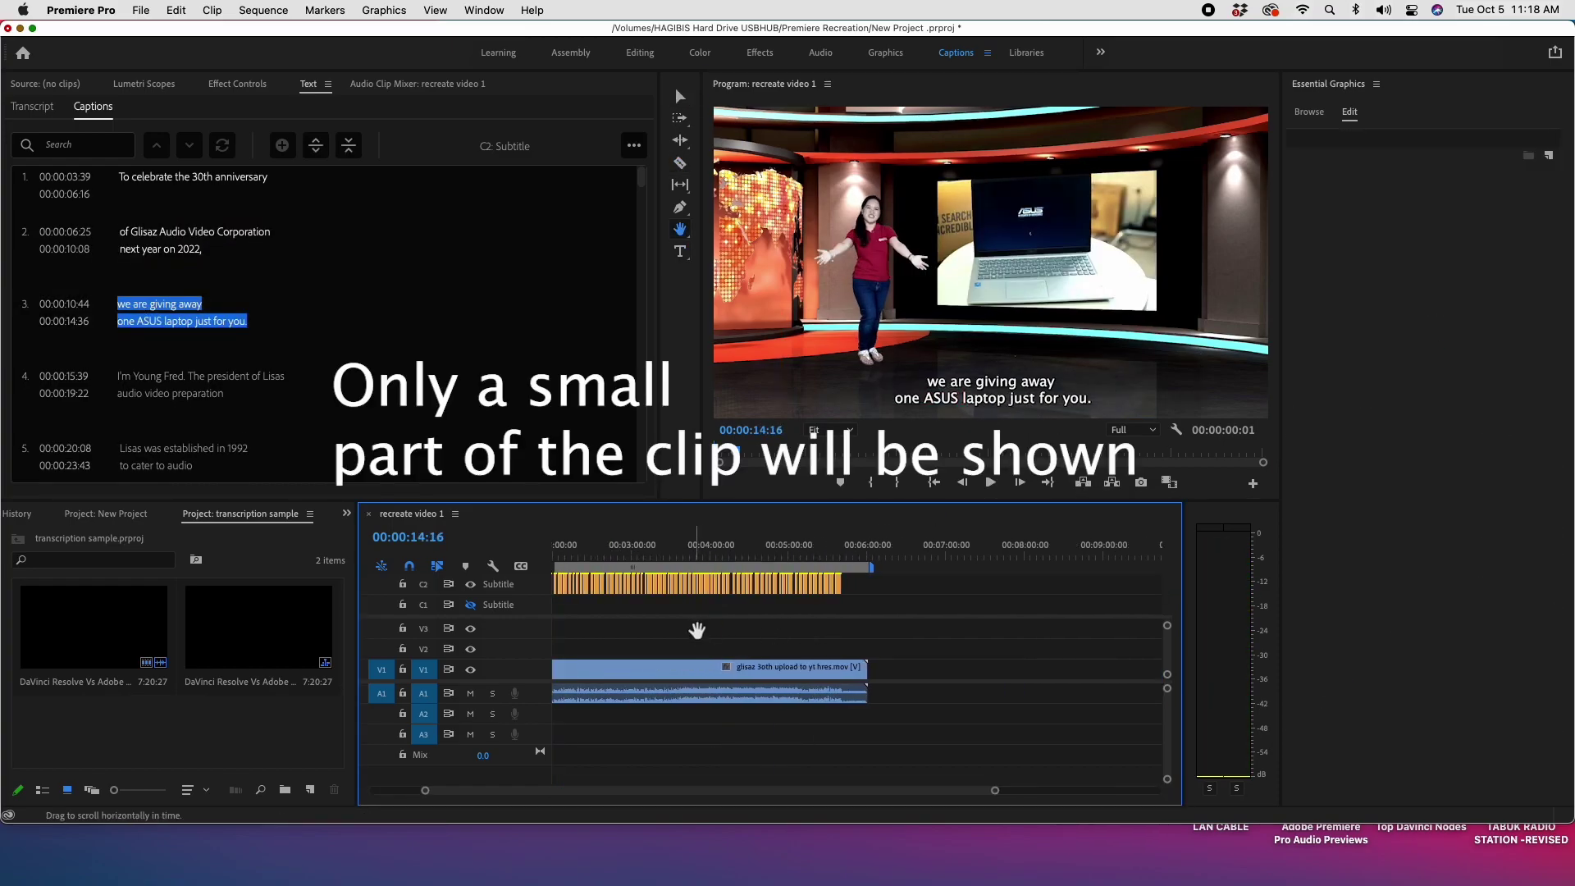
{"action": "key", "text": "equal"}
{"action": "mouse_move", "coordinate": [792, 551]}
{"action": "left_mouse_down"}
{"action": "mouse_move", "coordinate": [971, 558]}
{"action": "mouse_move", "coordinate": [572, 554]}
{"action": "mouse_move", "coordinate": [654, 556]}
{"action": "left_mouse_up"}
{"action": "key", "text": "equal"}
{"action": "key", "text": "equal"}
{"action": "key", "text": "equal"}
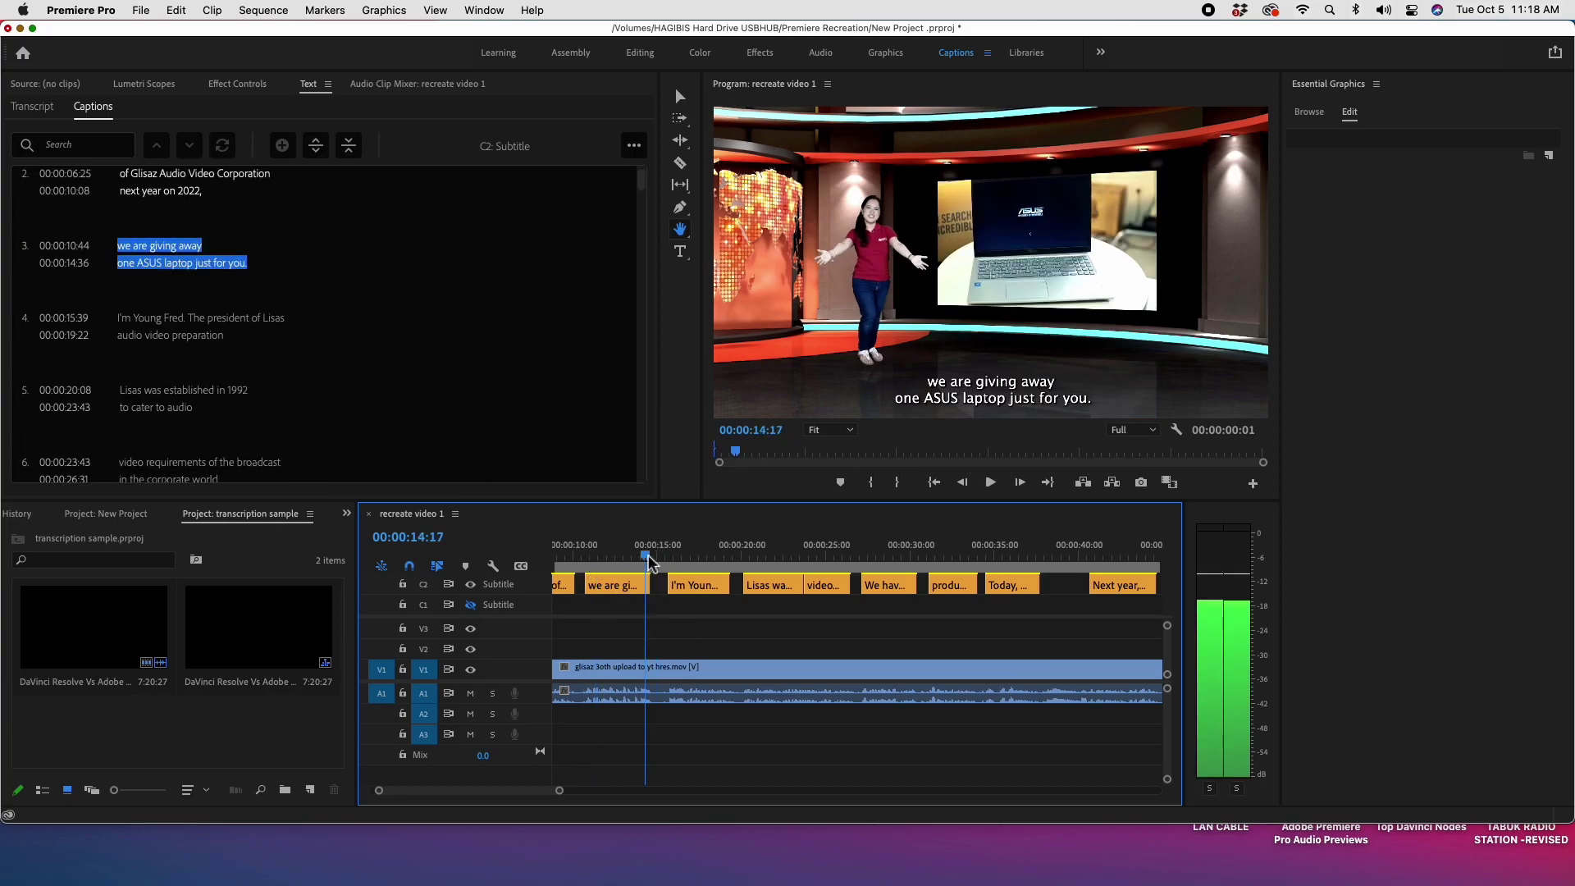
- Cut the clip at 00:00:14:49, delete everything after it, and replay the result
{"action": "key", "text": "c"}
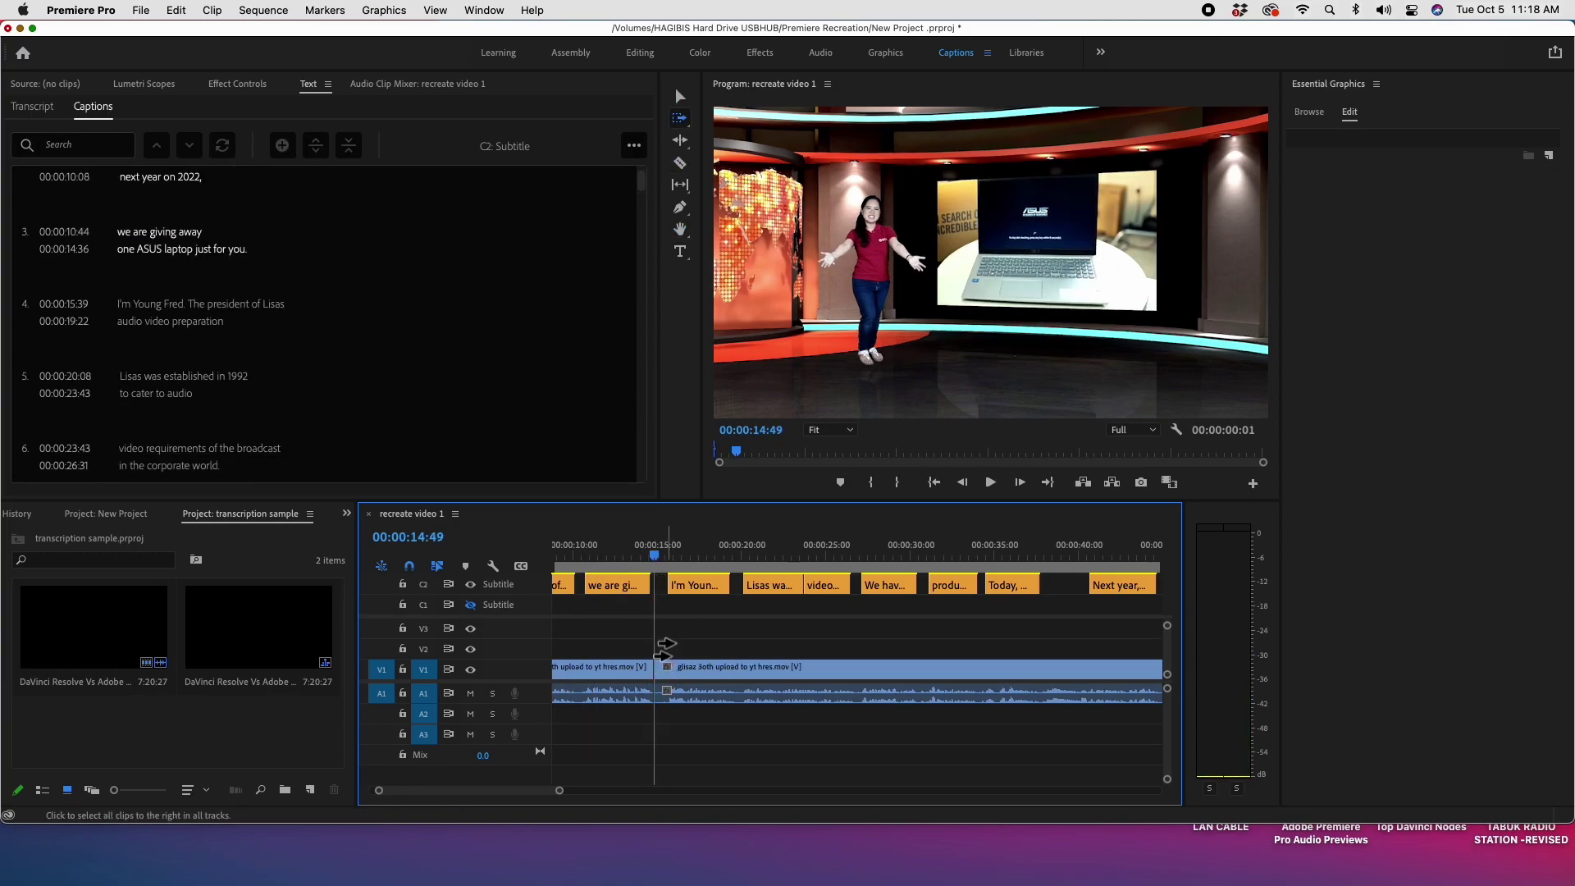
{"action": "left_click", "coordinate": [665, 645]}
{"action": "key", "text": "v"}
{"action": "key", "text": "Delete"}
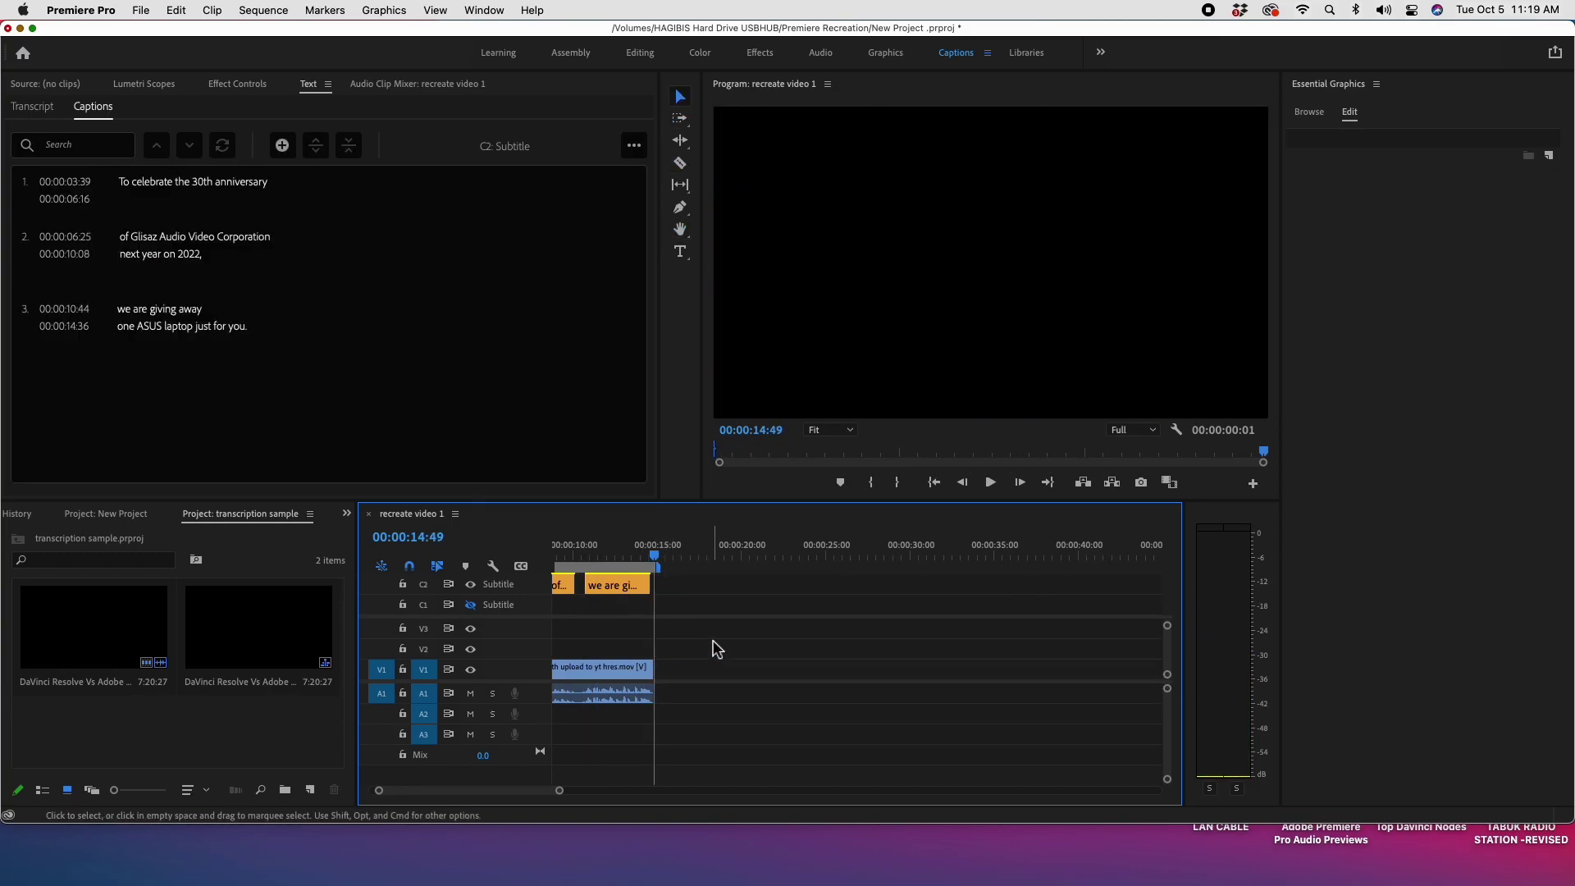
{"action": "key", "text": "Home"}
{"action": "key", "text": "space"}
{"action": "key", "text": "h"}
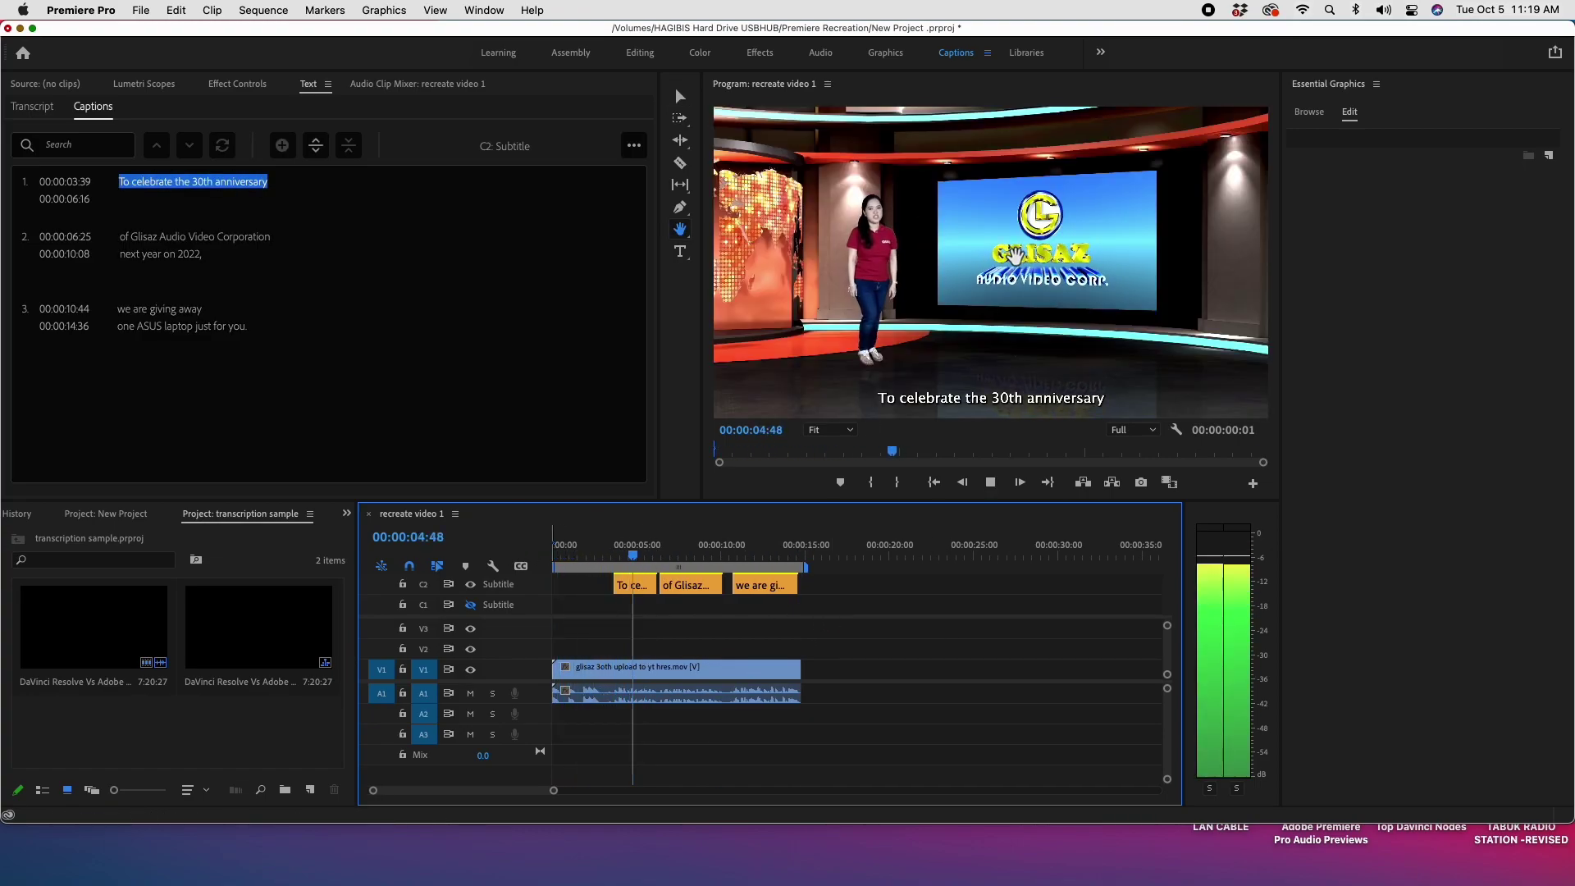
- Insert 'year' so the first caption reads 'To celebrate the 30th year anniversary'
{"action": "key", "text": "space"}
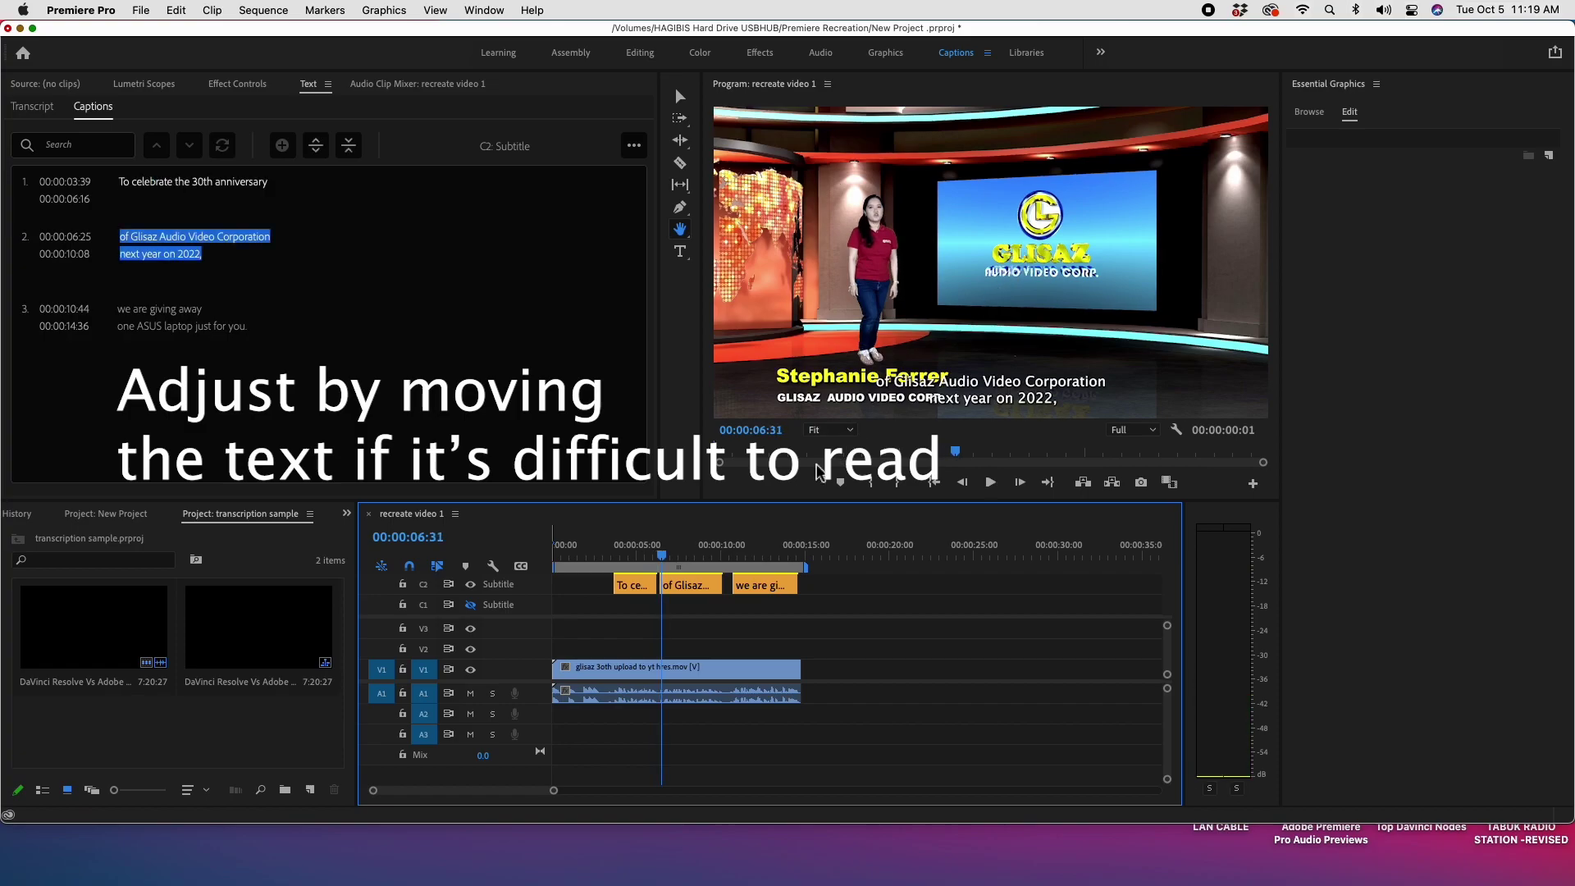
{"action": "left_click_drag", "start_coordinate": [662, 553], "coordinate": [642, 554]}
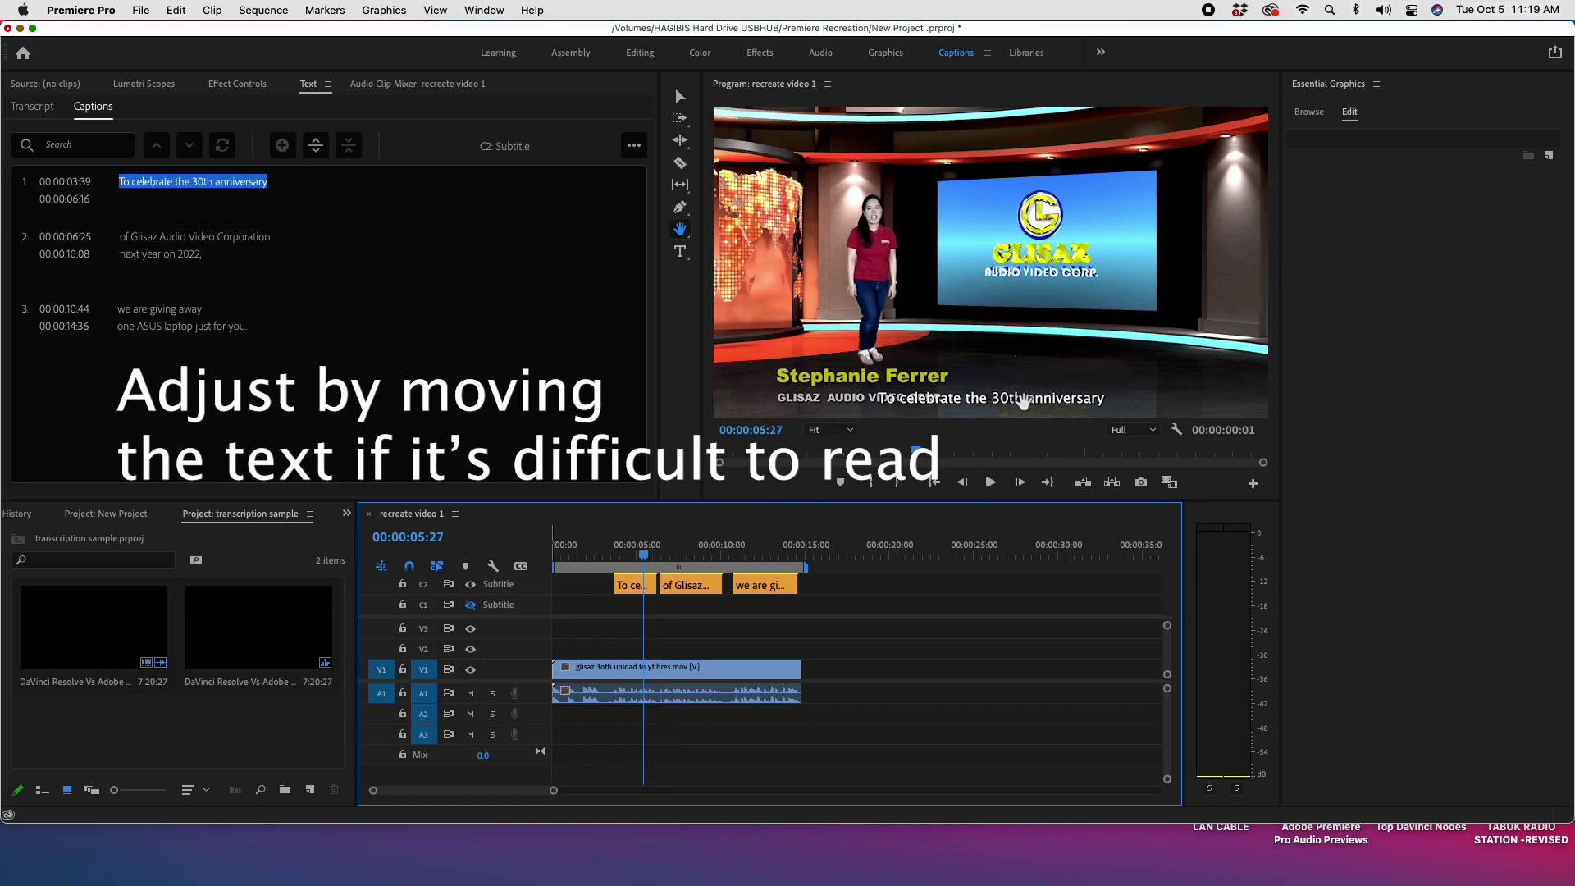
{"action": "left_click", "coordinate": [1024, 403]}
{"action": "key", "text": "v"}
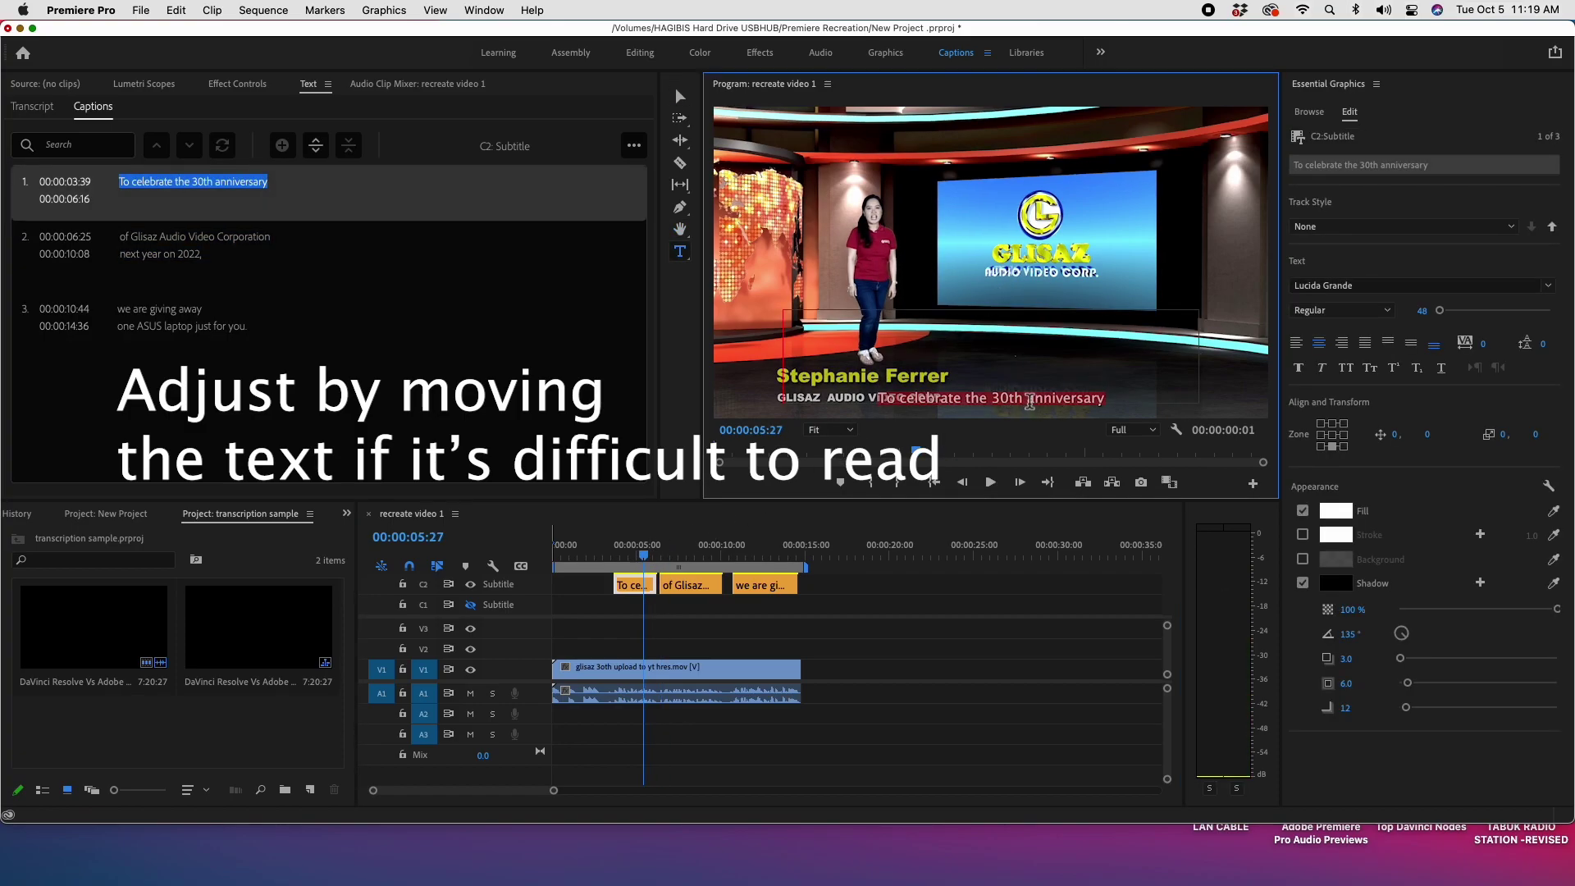
{"action": "type", "text": "year"}
{"action": "key", "text": "Escape"}
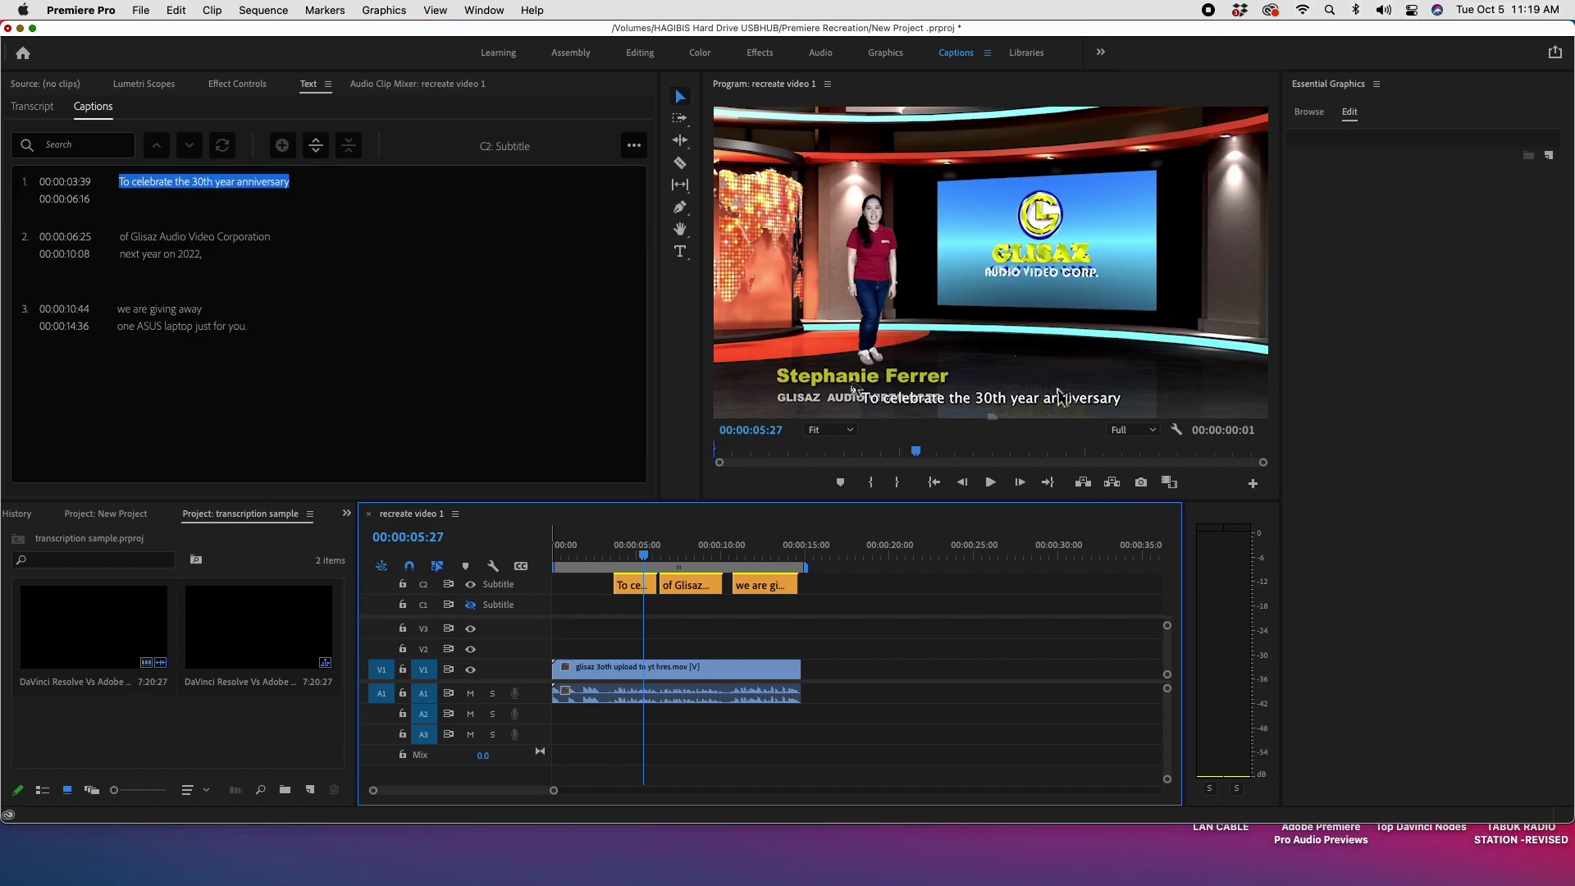
- Move the first and second captions up above the name lower-third
{"action": "left_click_drag", "start_coordinate": [973, 408], "coordinate": [973, 344]}
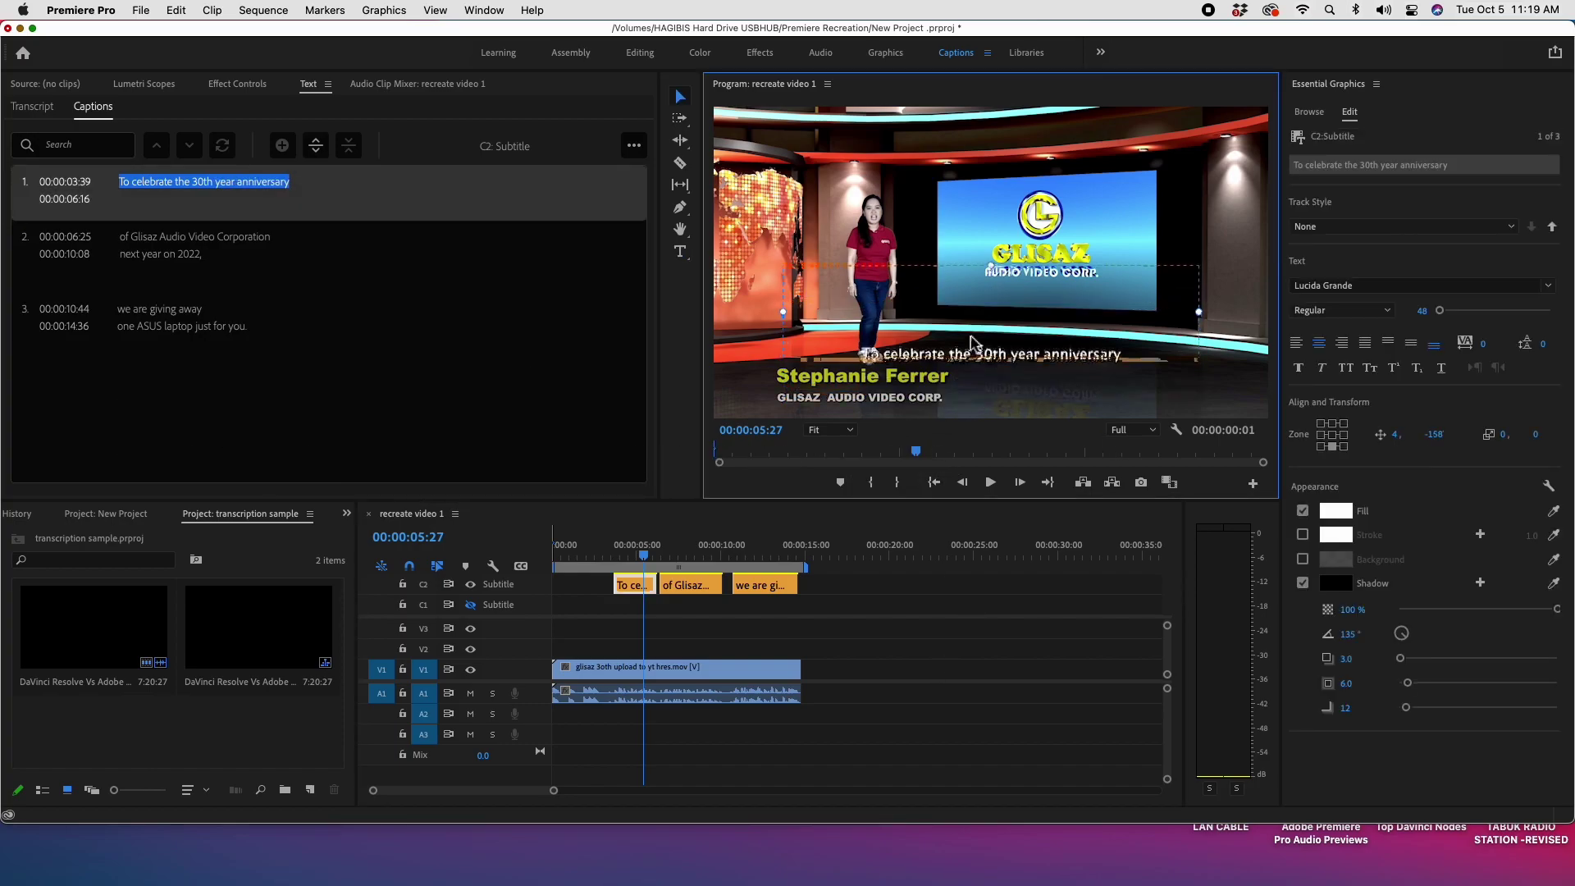
{"action": "left_click", "coordinate": [683, 799]}
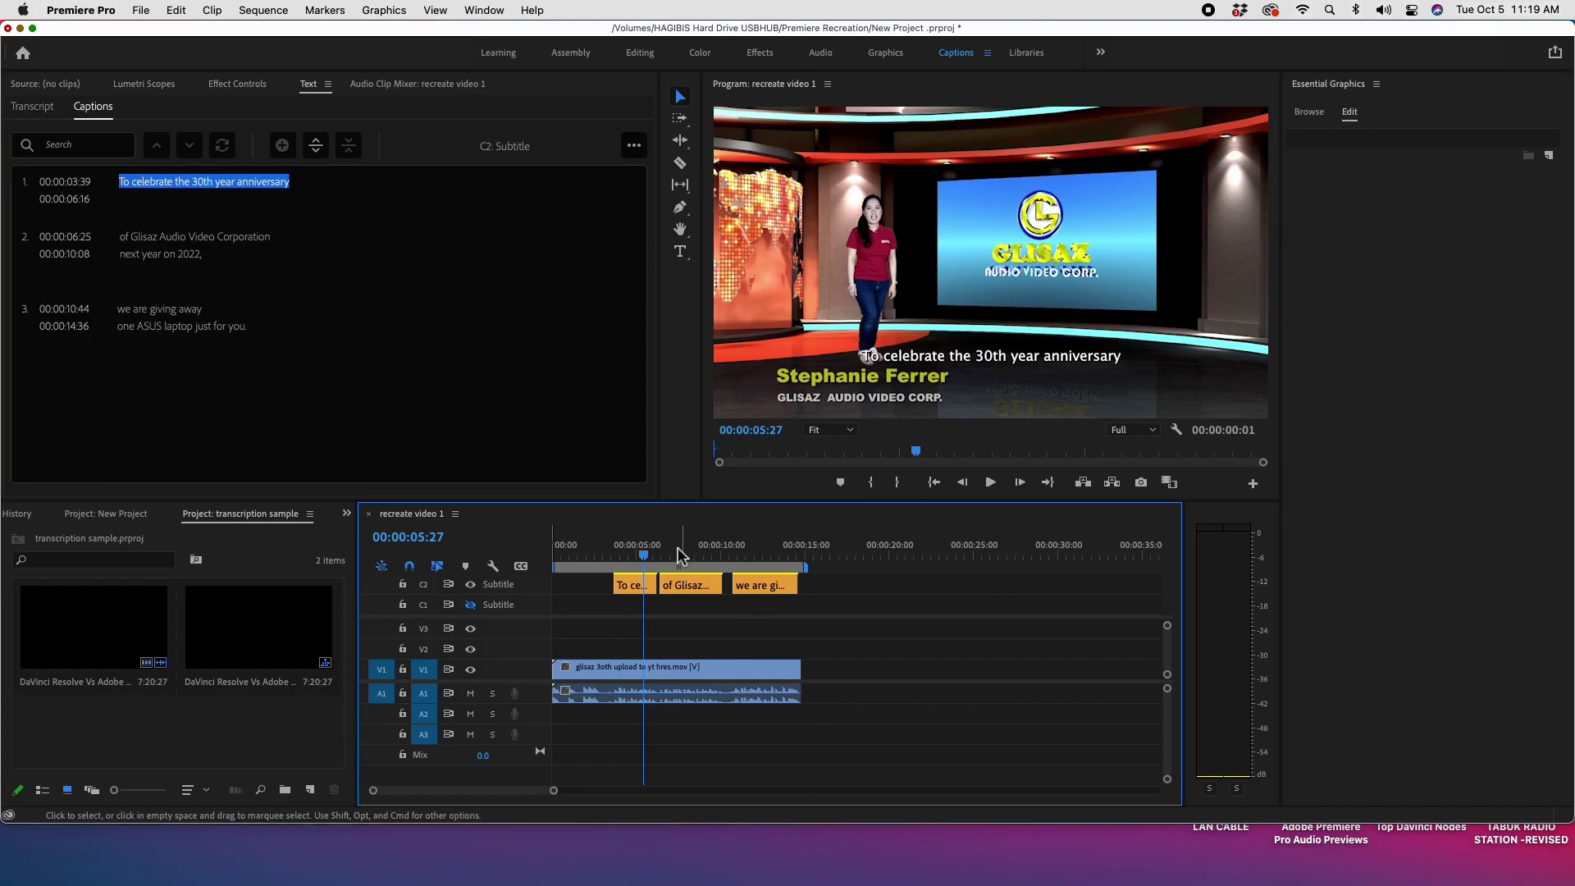
{"action": "key", "text": "space"}
{"action": "left_click", "coordinate": [1018, 391]}
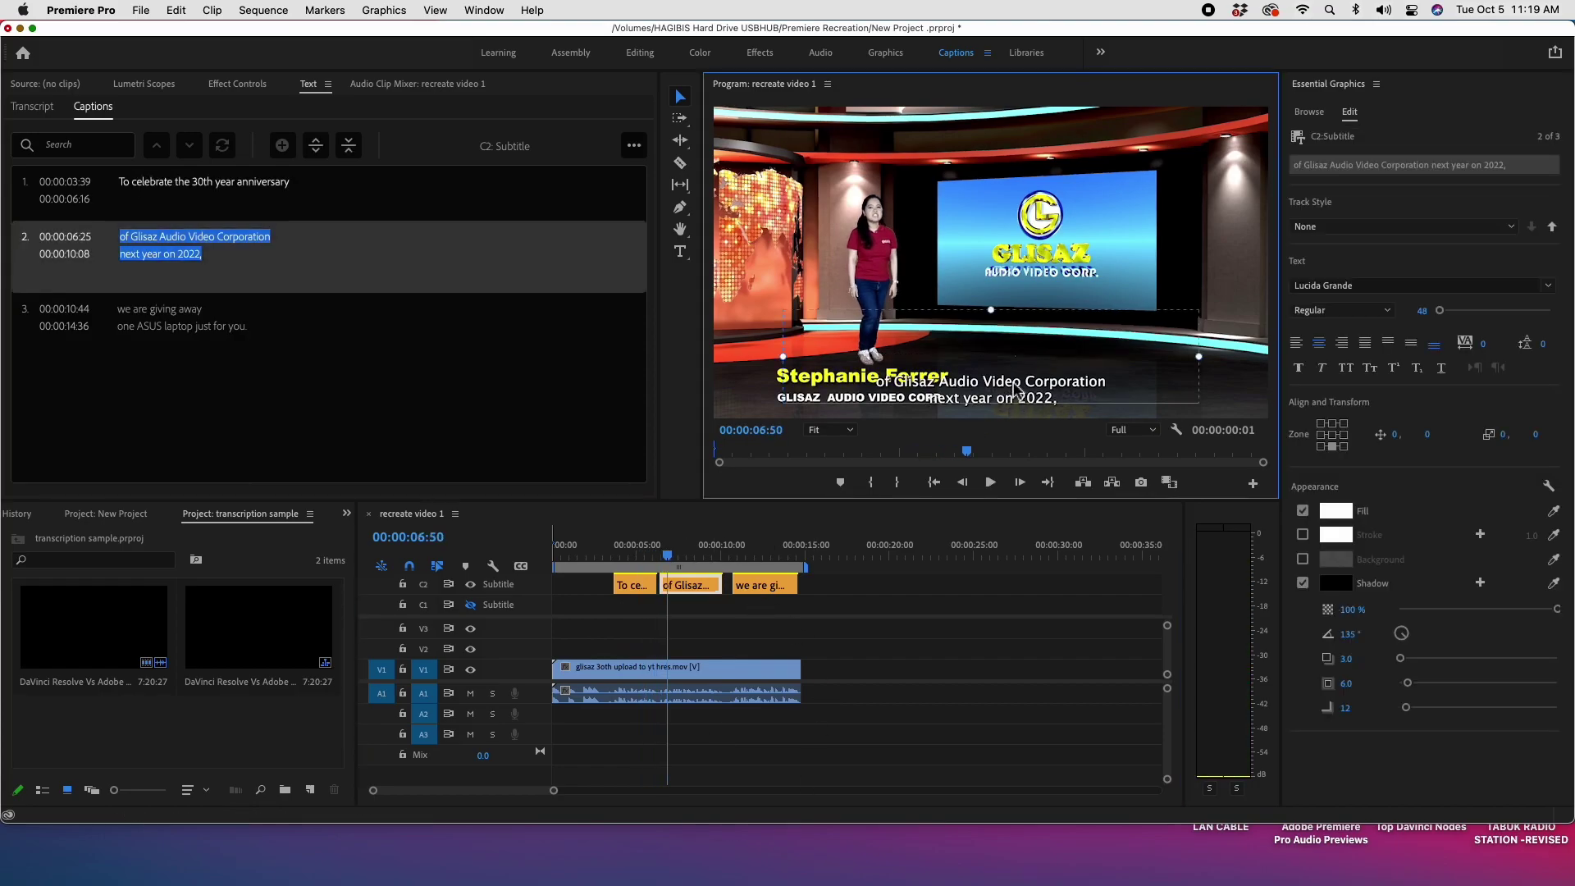
{"action": "left_click_drag", "start_coordinate": [1012, 369], "coordinate": [1008, 351]}
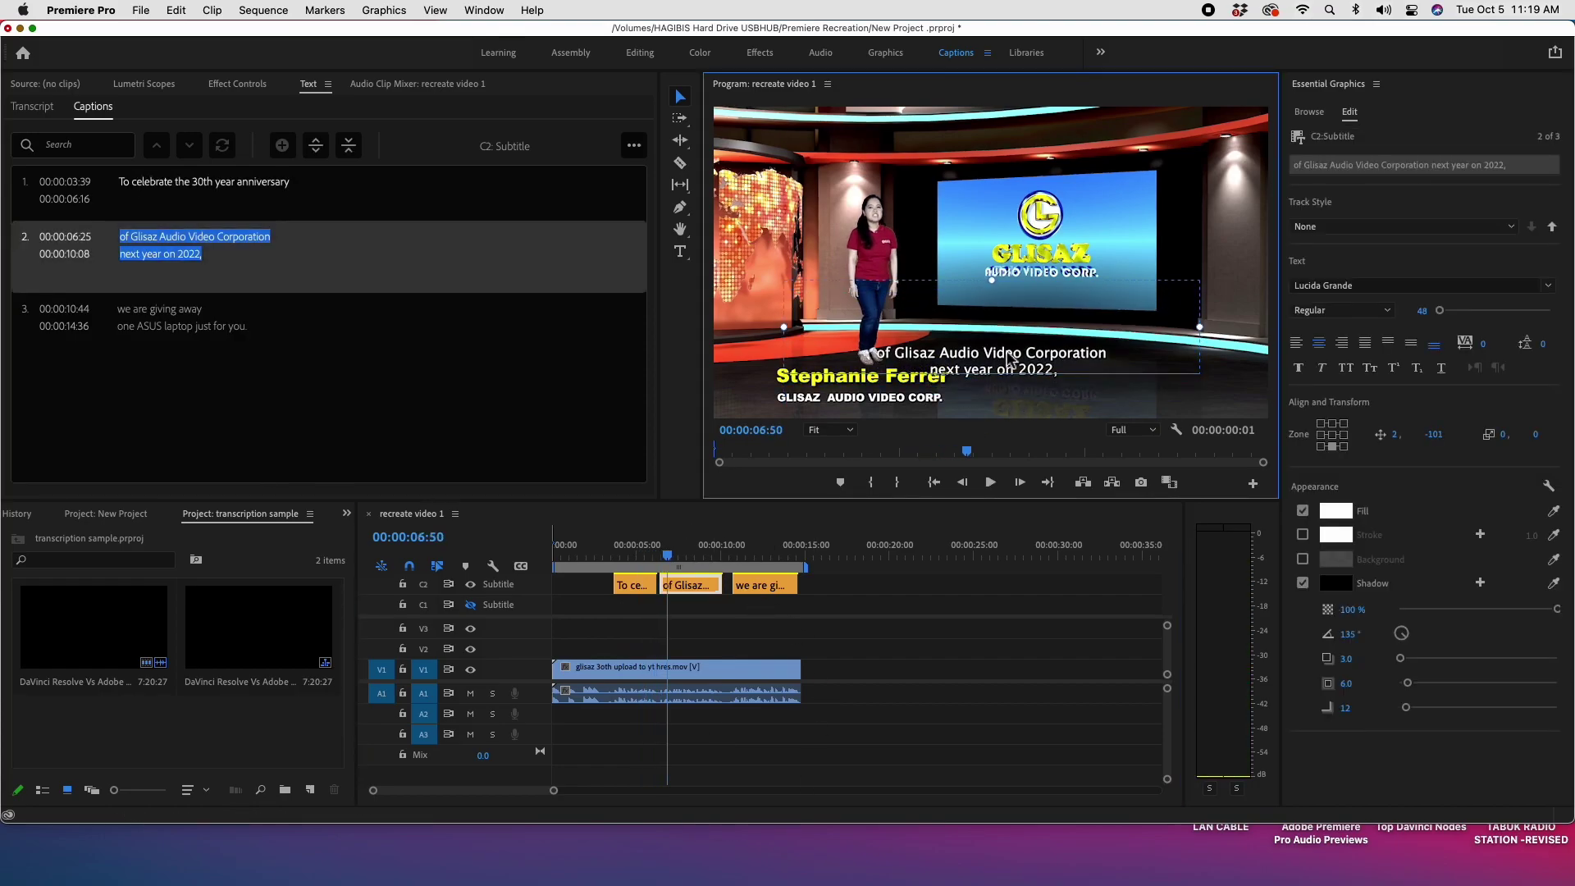
{"action": "left_click", "coordinate": [942, 629]}
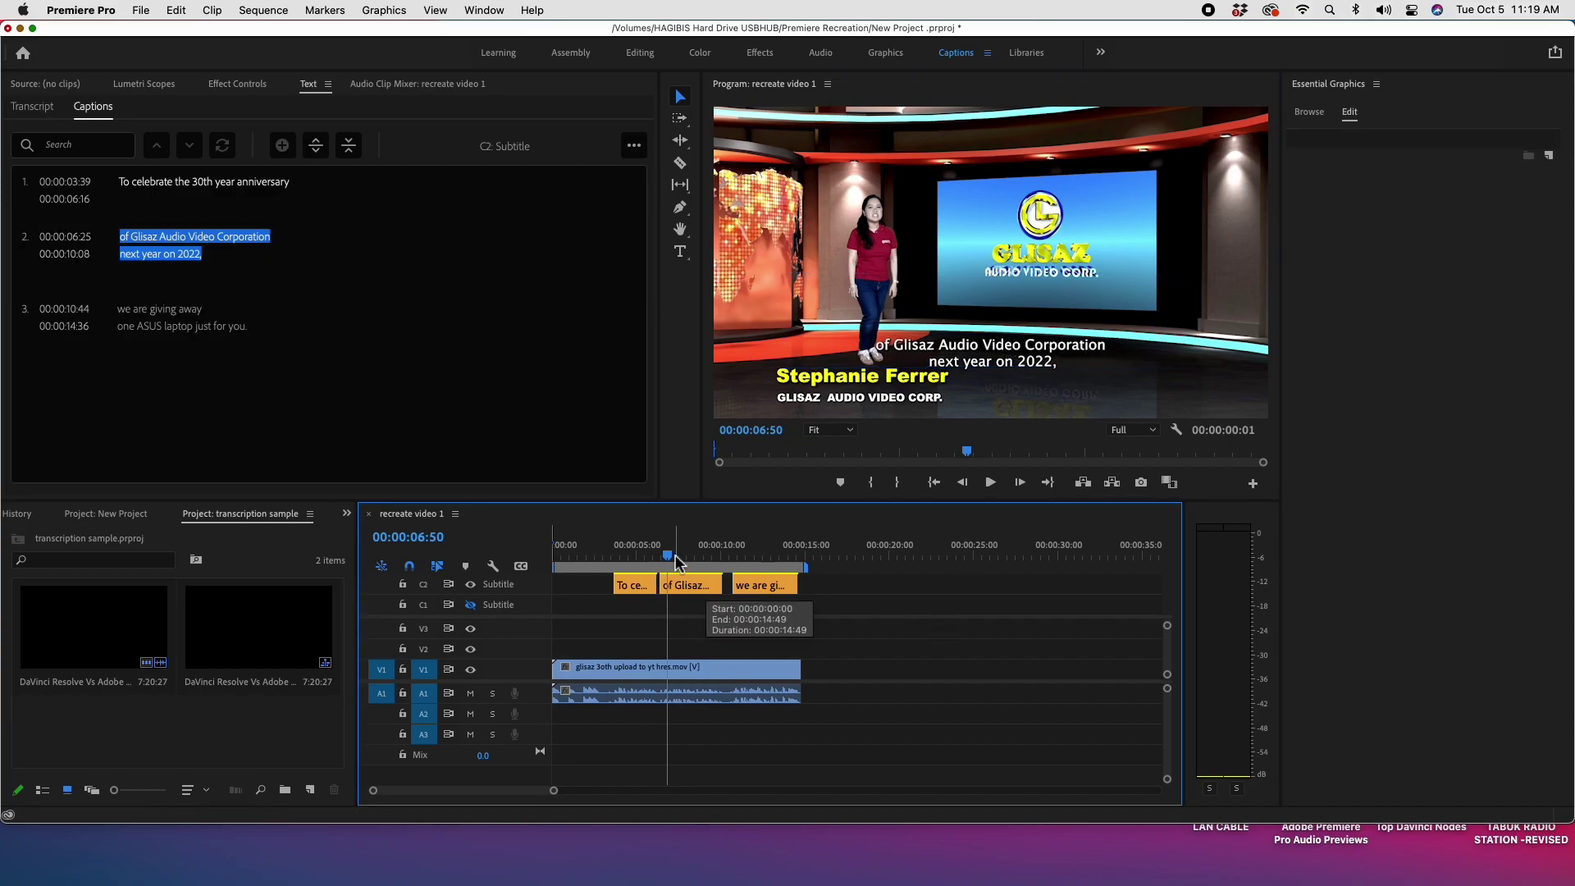
{"action": "mouse_move", "coordinate": [701, 553]}
{"action": "left_mouse_down"}
{"action": "mouse_move", "coordinate": [619, 551]}
{"action": "mouse_move", "coordinate": [738, 551]}
{"action": "mouse_move", "coordinate": [557, 560]}
{"action": "left_mouse_up"}
{"action": "key", "text": "space"}
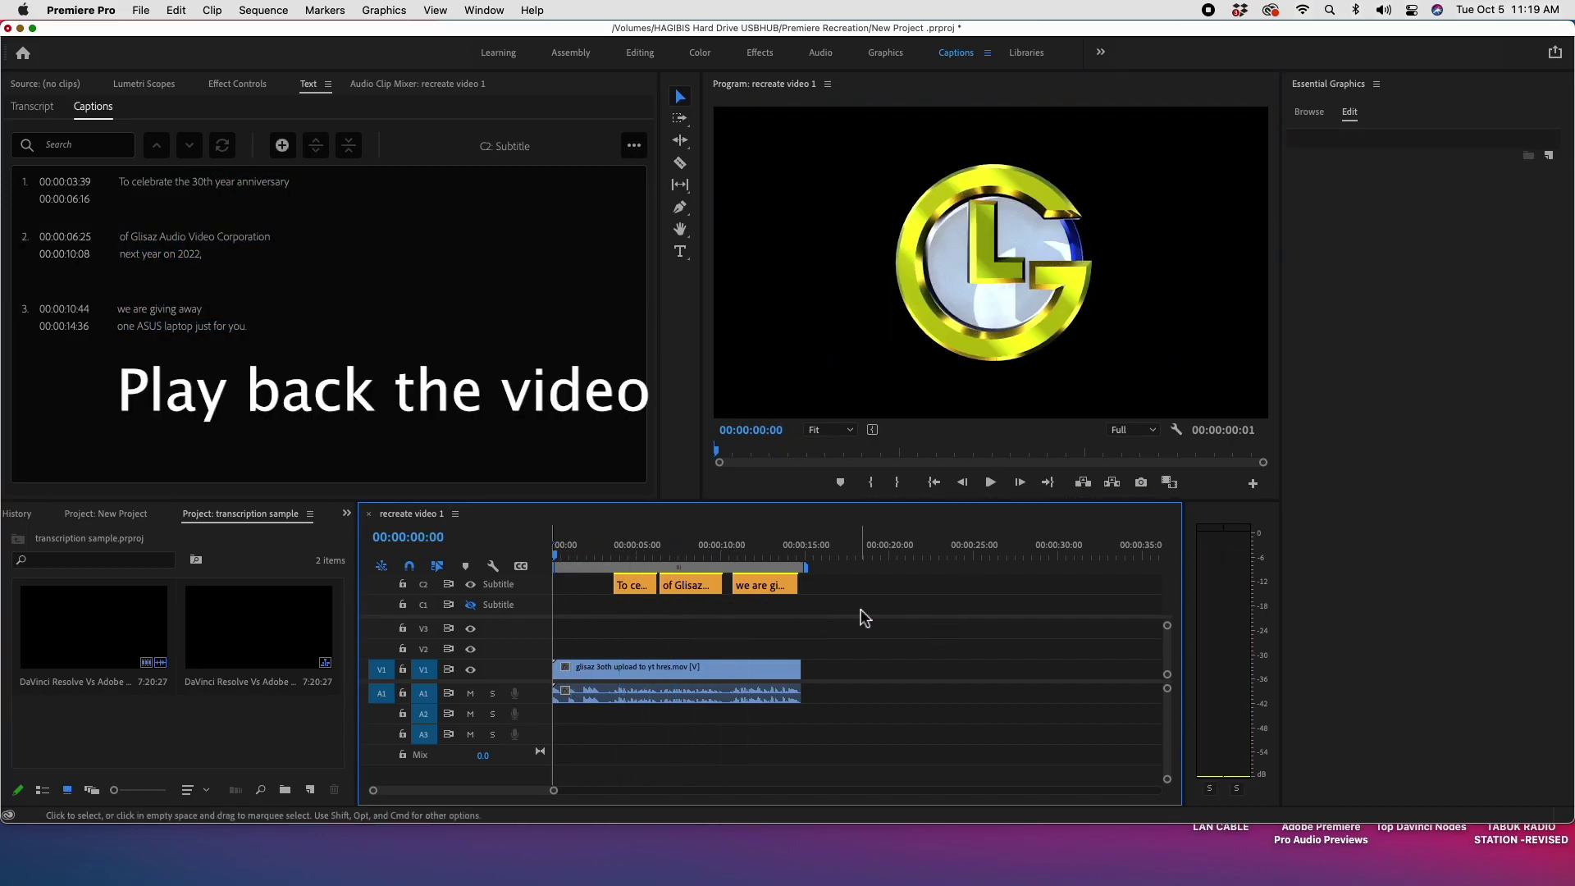